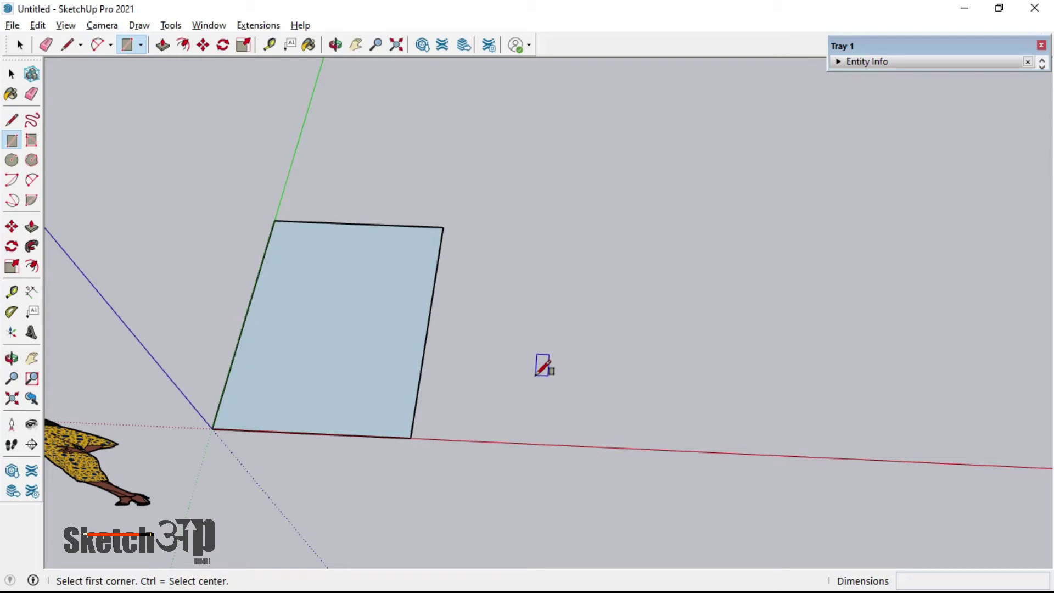
- Draw a 12'×12' square face on the ground beside the rectangle, then orbit to view both from above
click(525, 396)
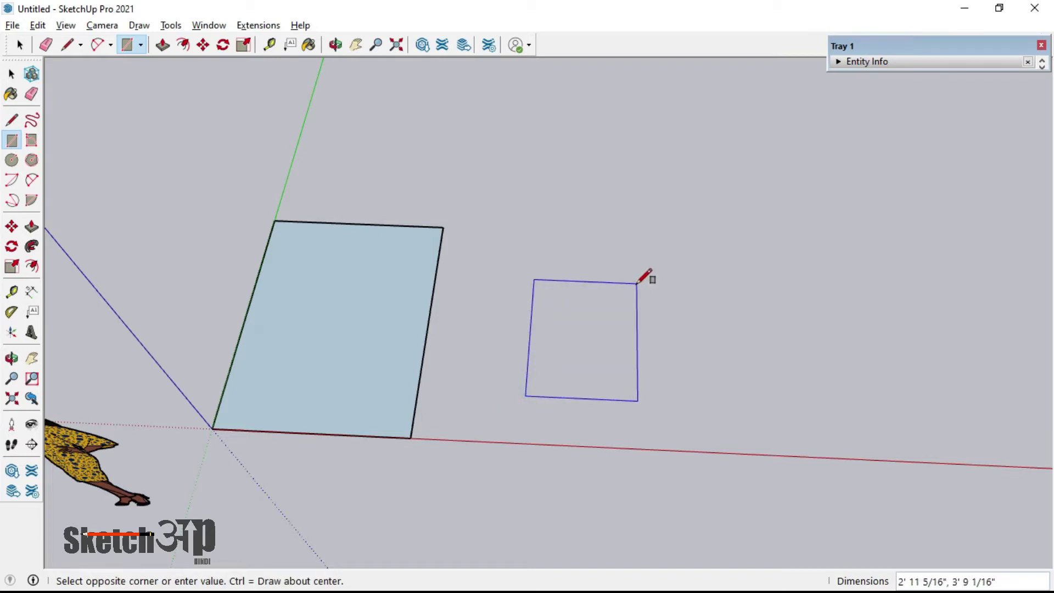
text(12',12)
key(Return)
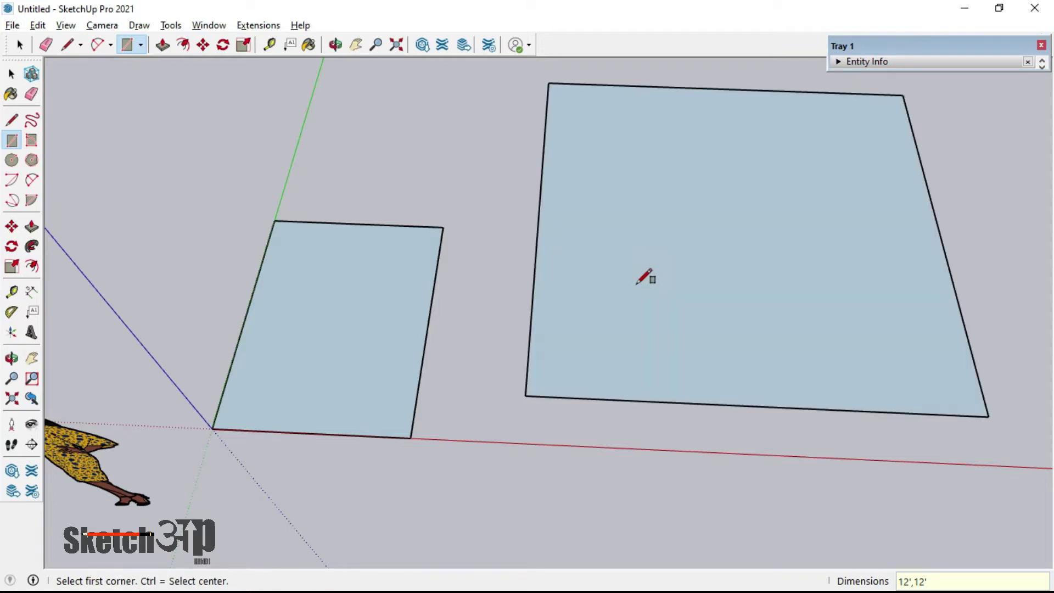
mouse_move(482, 407)
middle_down()
mouse_move(614, 278)
mouse_move(362, 328)
middle_up()
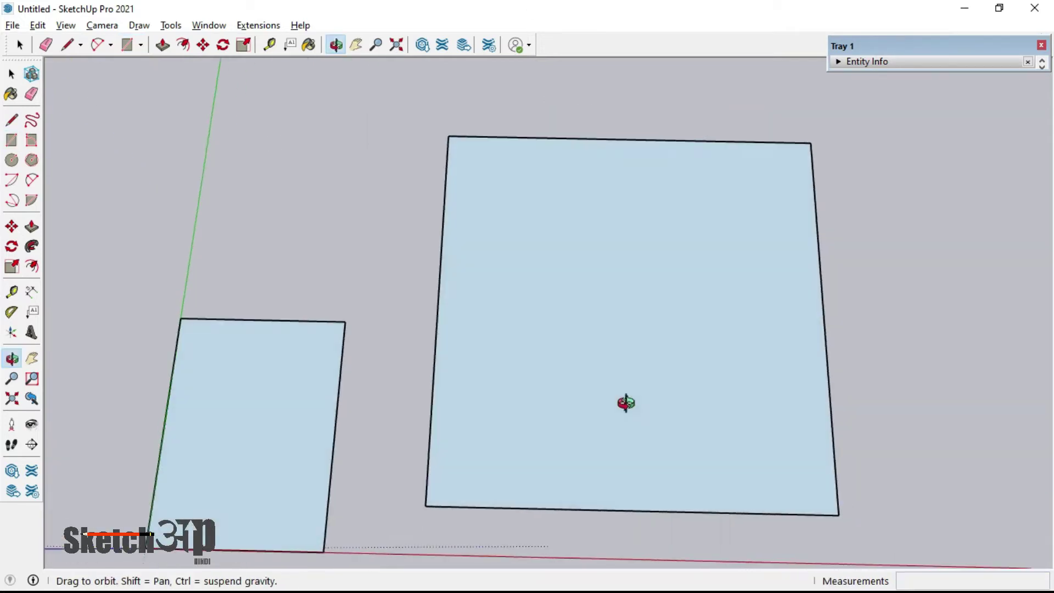
scroll(327, 321, down, 2)
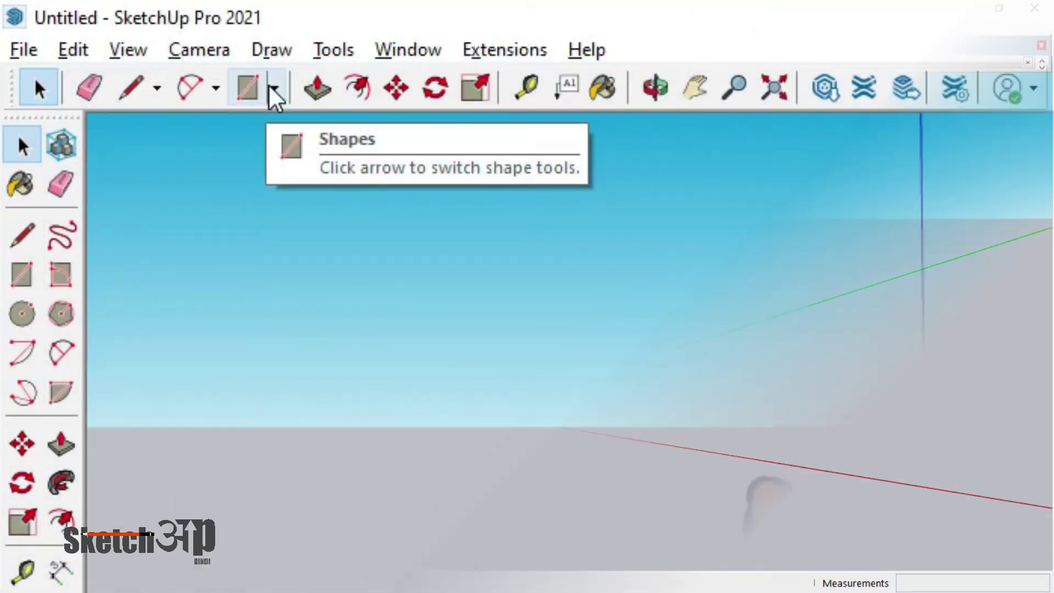
click(274, 89)
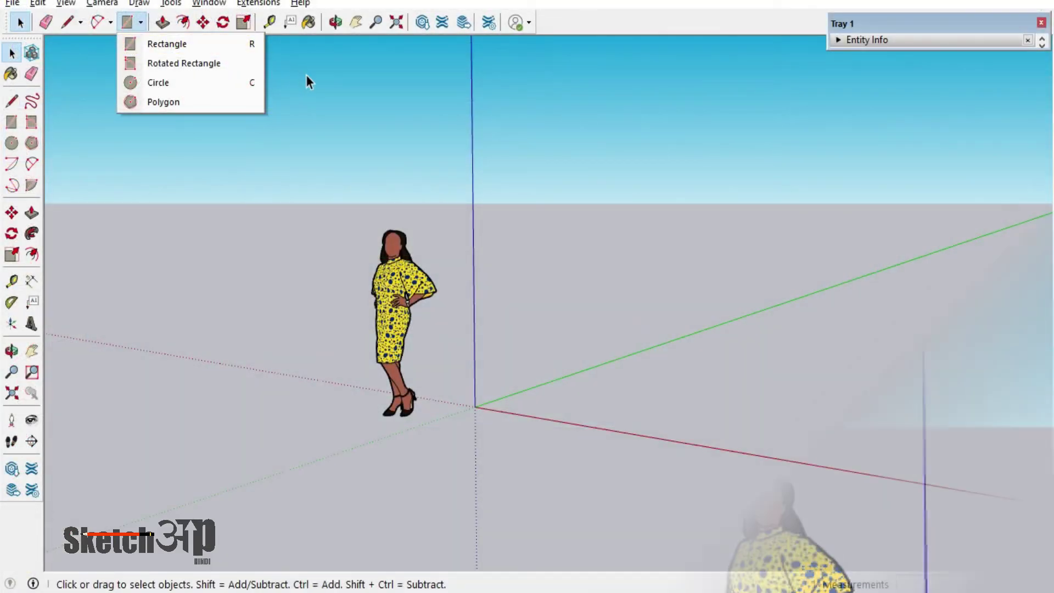
click(306, 88)
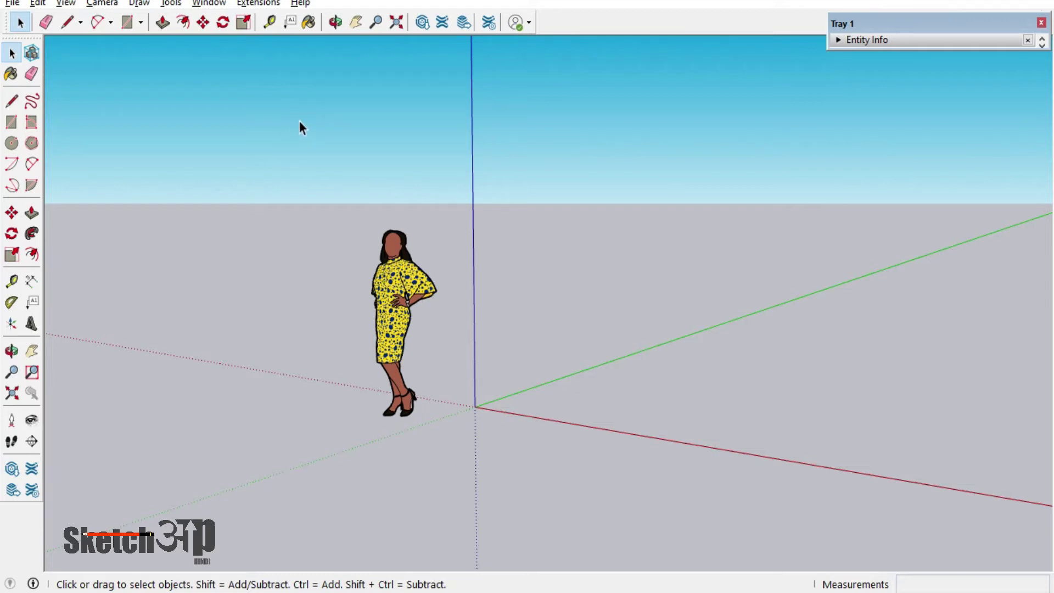
- Draw a flat rectangle on the ground from the origin to an opposite corner up and right
key(r)
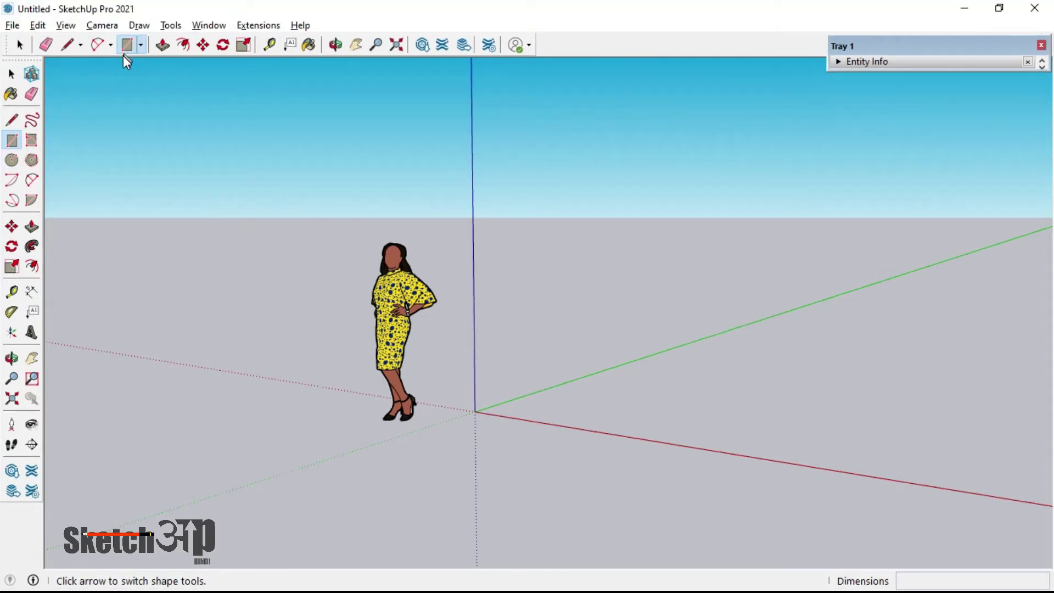
middle_drag(189, 179, 435, 378)
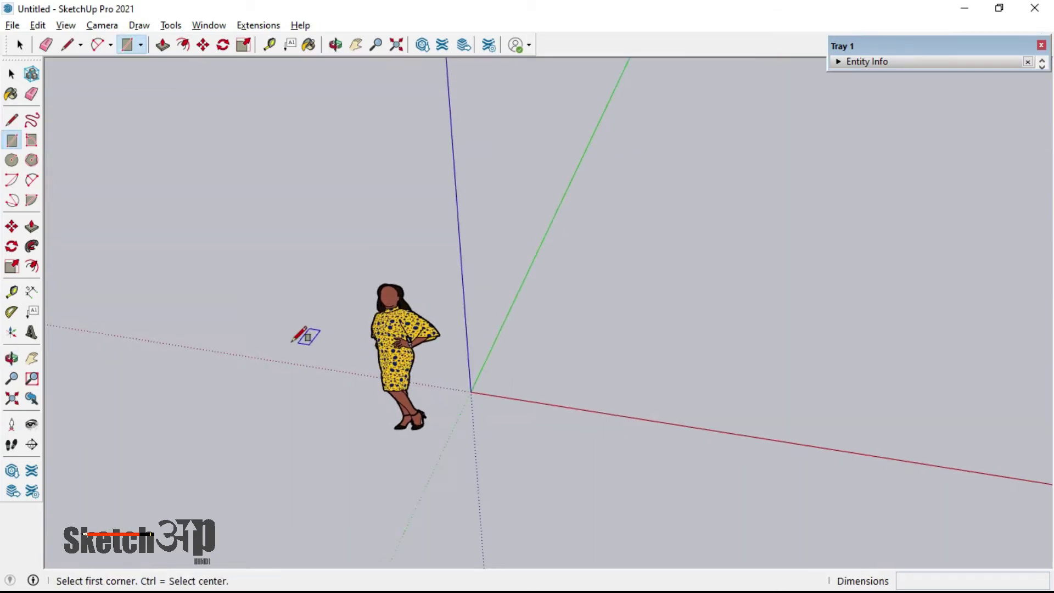
scroll(434, 378, up, 2)
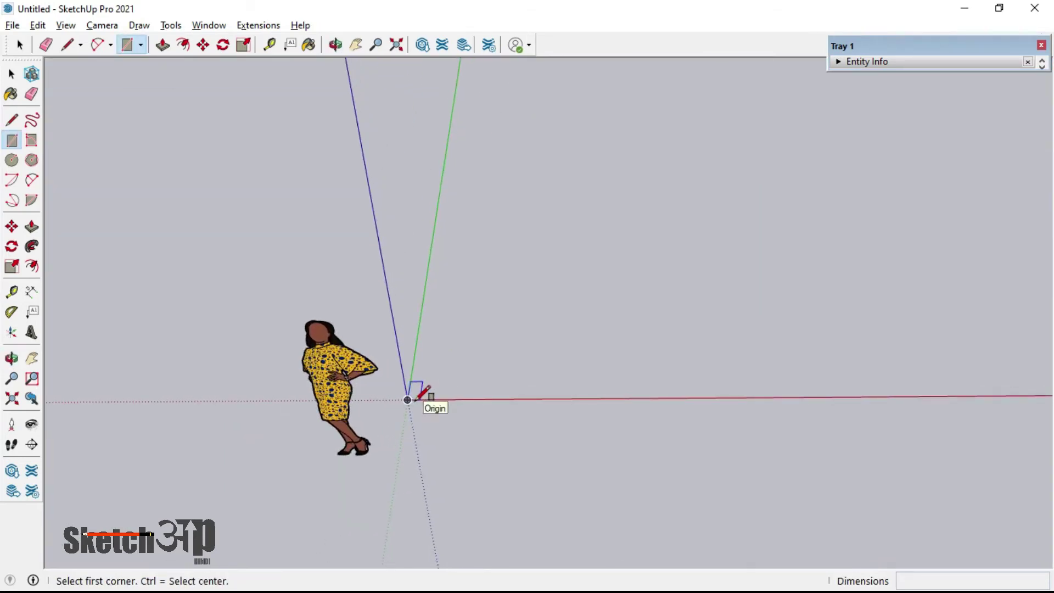
click(407, 400)
click(571, 252)
mouse_move(557, 357)
middle_down()
mouse_move(507, 367)
mouse_move(454, 471)
mouse_move(471, 424)
middle_up()
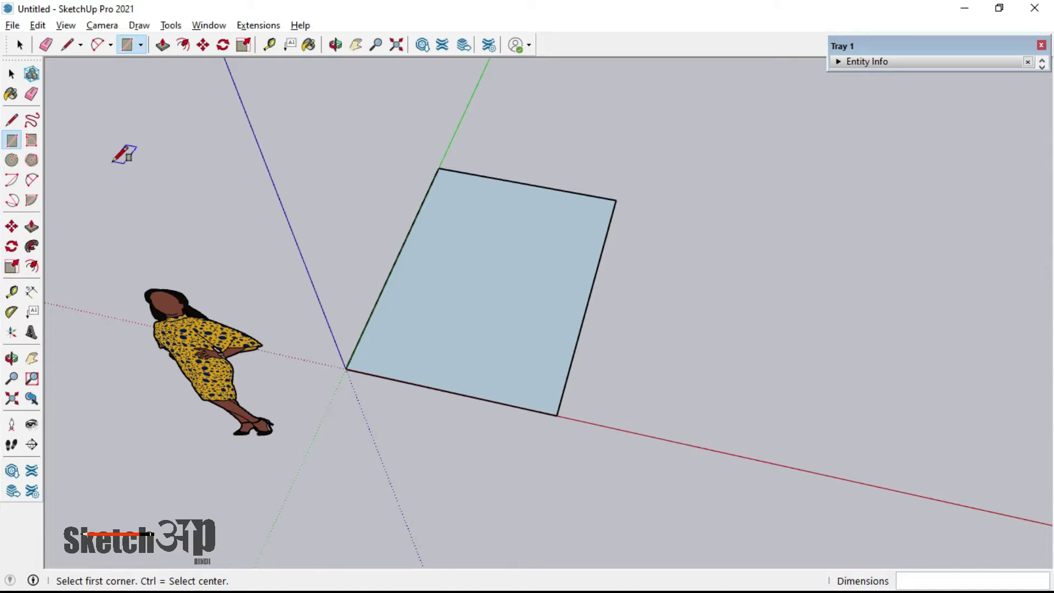
- Trace a four-edge rectangle with lines right of the first, closing it into a face
key(l)
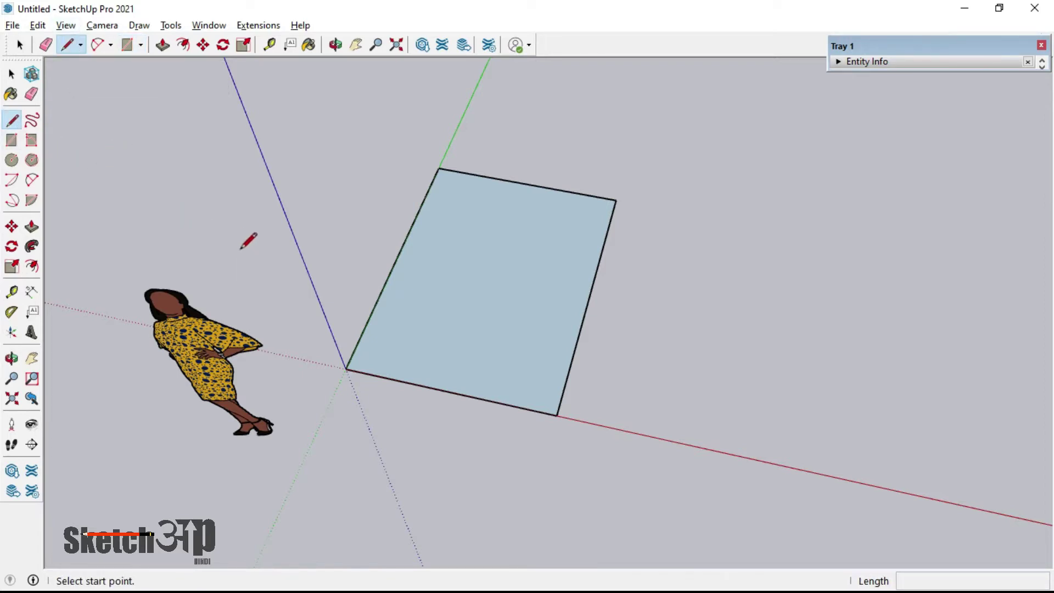
scroll(248, 242, down, 2)
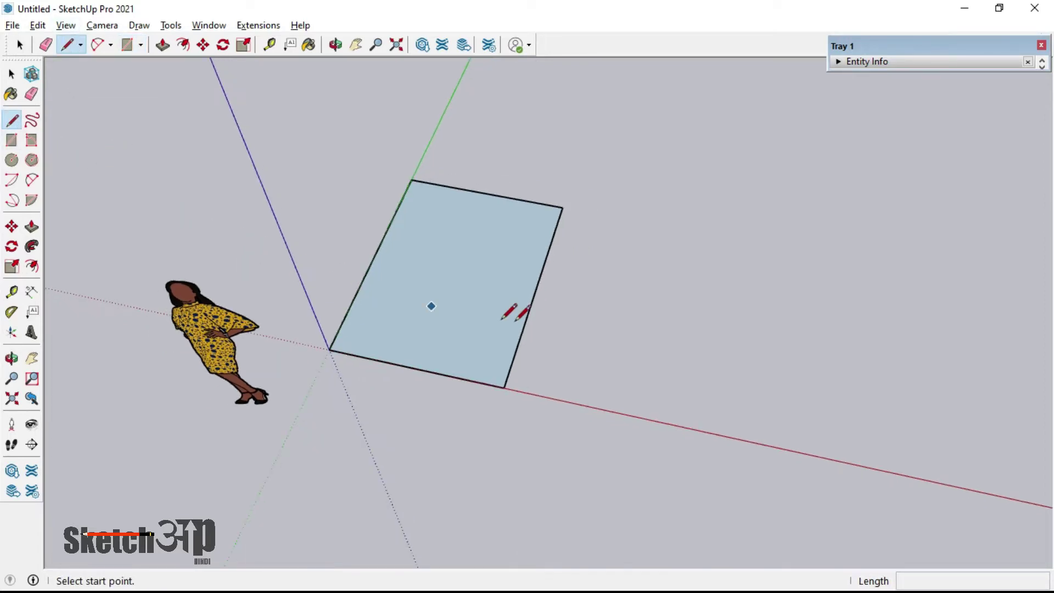
click(549, 363)
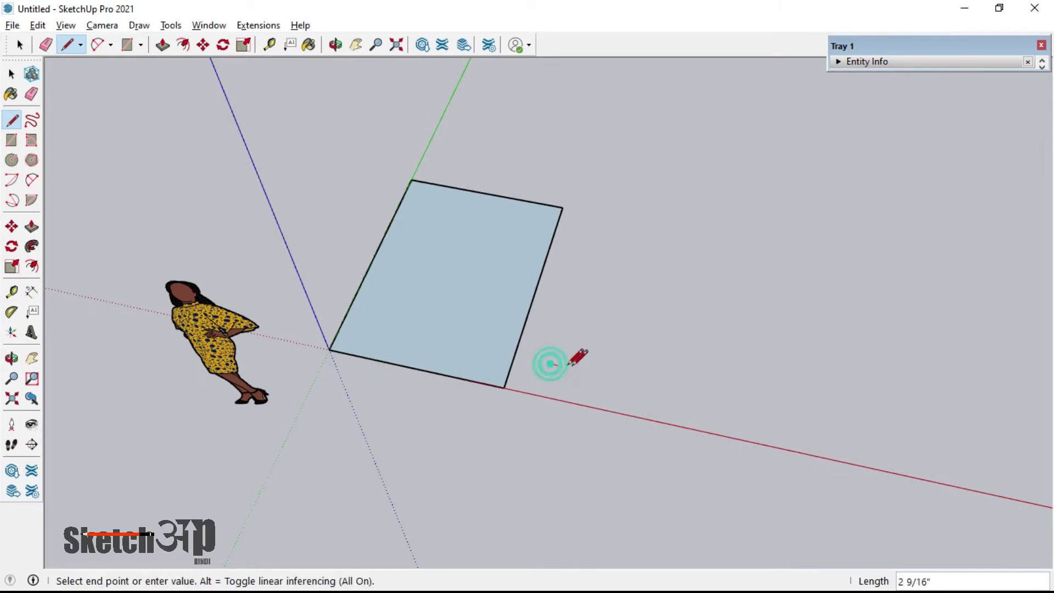
click(657, 386)
click(686, 251)
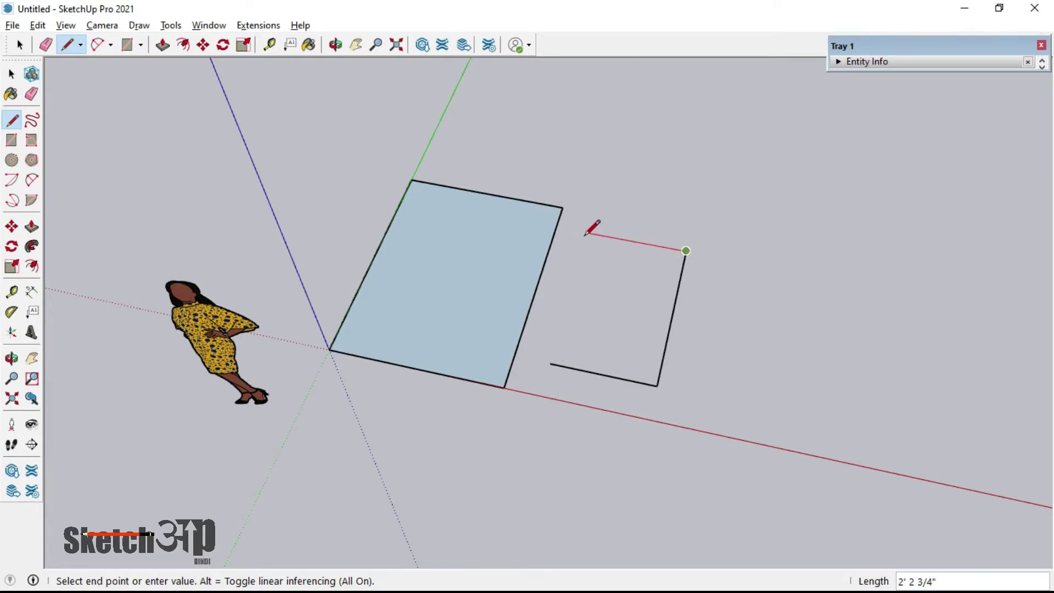
click(585, 232)
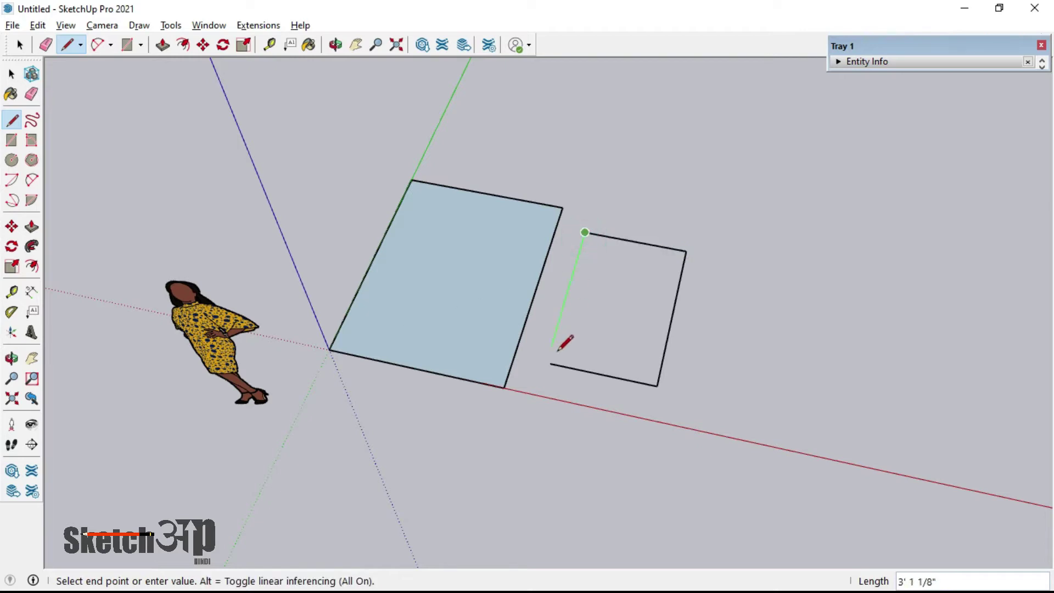
click(551, 363)
click(11, 74)
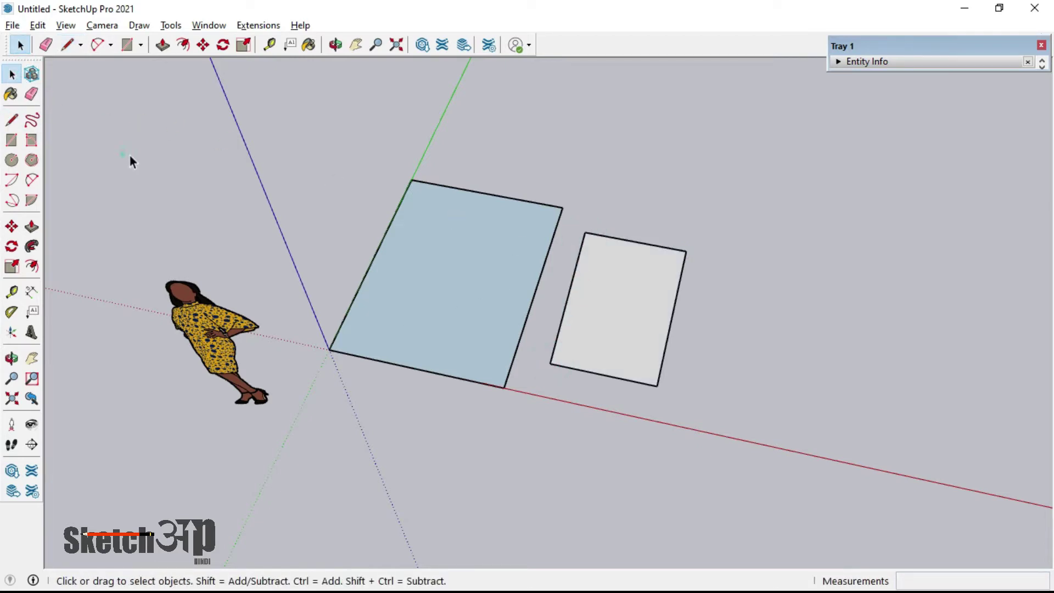
scroll(397, 260, down, 2)
- Erase the line-traced rectangle's edges so only the origin rectangle remains
mouse_move(396, 257)
middle_down()
mouse_move(523, 286)
mouse_move(589, 314)
mouse_move(200, 270)
mouse_move(607, 301)
mouse_move(640, 318)
mouse_move(846, 255)
mouse_move(584, 358)
mouse_move(535, 443)
mouse_move(610, 480)
mouse_move(573, 368)
mouse_move(630, 412)
mouse_move(599, 394)
mouse_move(501, 258)
mouse_move(304, 123)
mouse_move(443, 228)
mouse_move(350, 134)
mouse_move(550, 329)
middle_up()
mouse_move(667, 390)
middle_down()
mouse_move(498, 417)
mouse_move(683, 325)
mouse_move(564, 353)
mouse_move(478, 323)
mouse_move(500, 350)
middle_up()
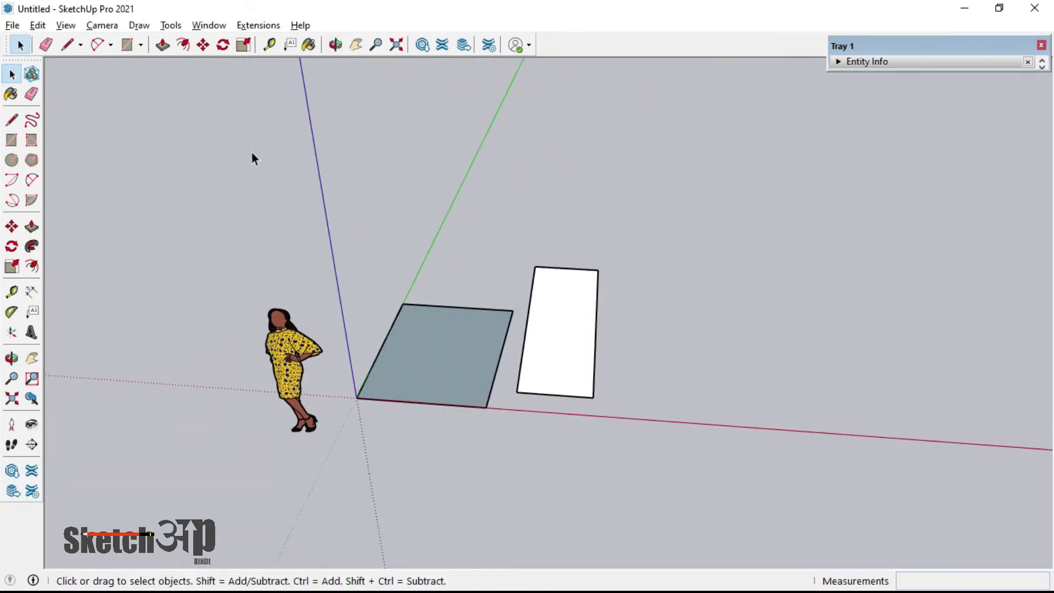
click(31, 94)
drag(549, 264, 566, 404)
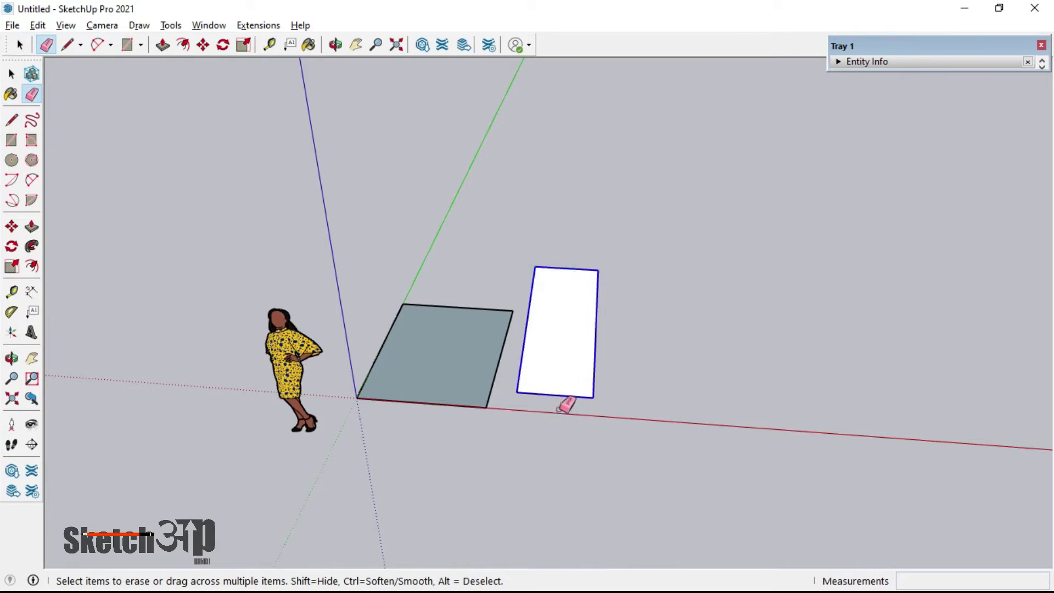
click(12, 75)
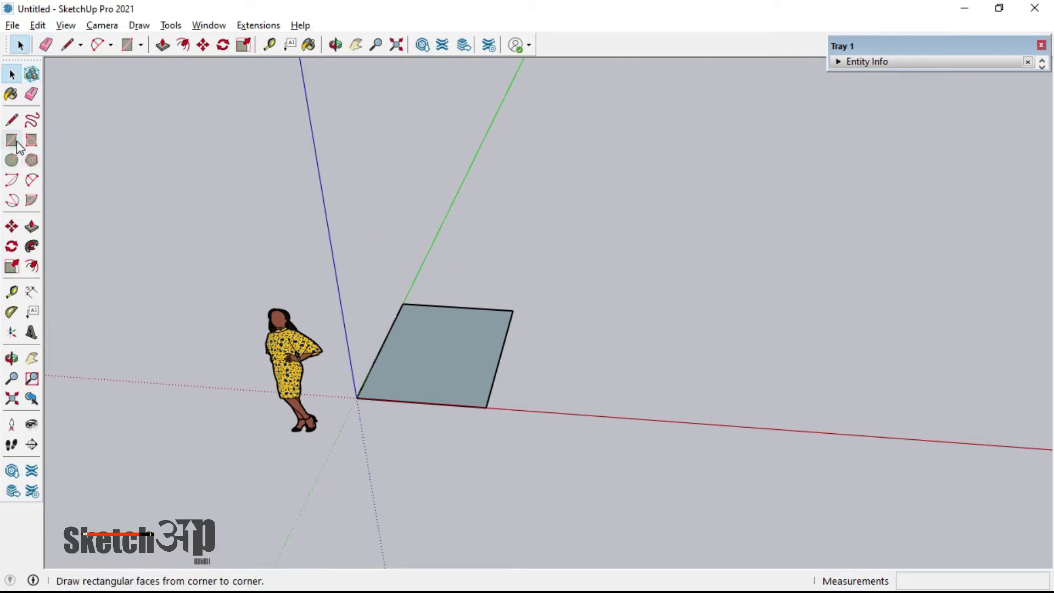
- Draw a 12',12' square face on the ground to the right of the original rectangle
click(12, 140)
mouse_move(522, 268)
middle_down()
mouse_move(558, 357)
mouse_move(584, 330)
middle_up()
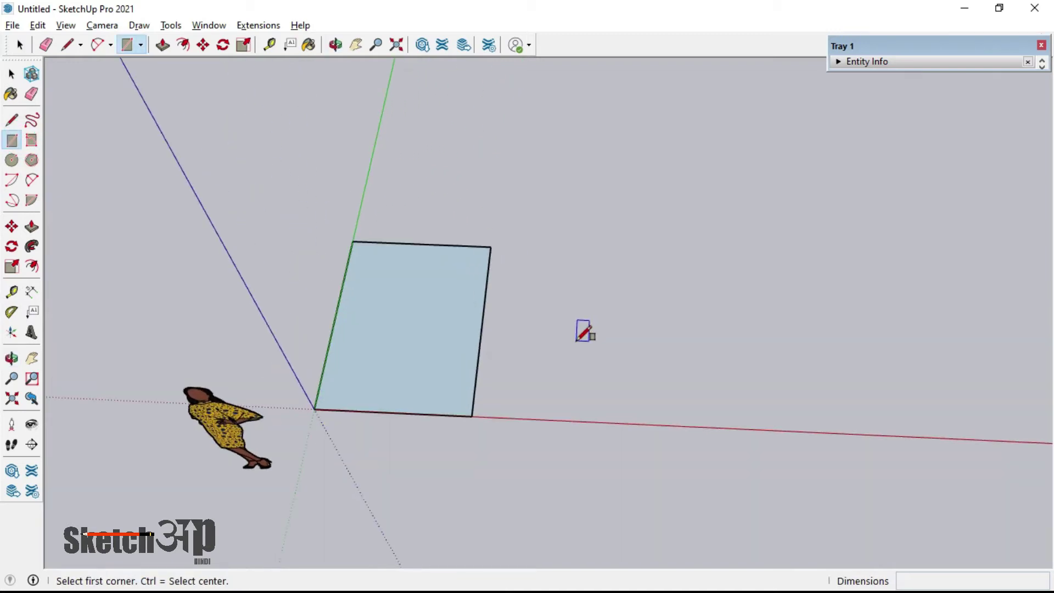
scroll(538, 368, up, 2)
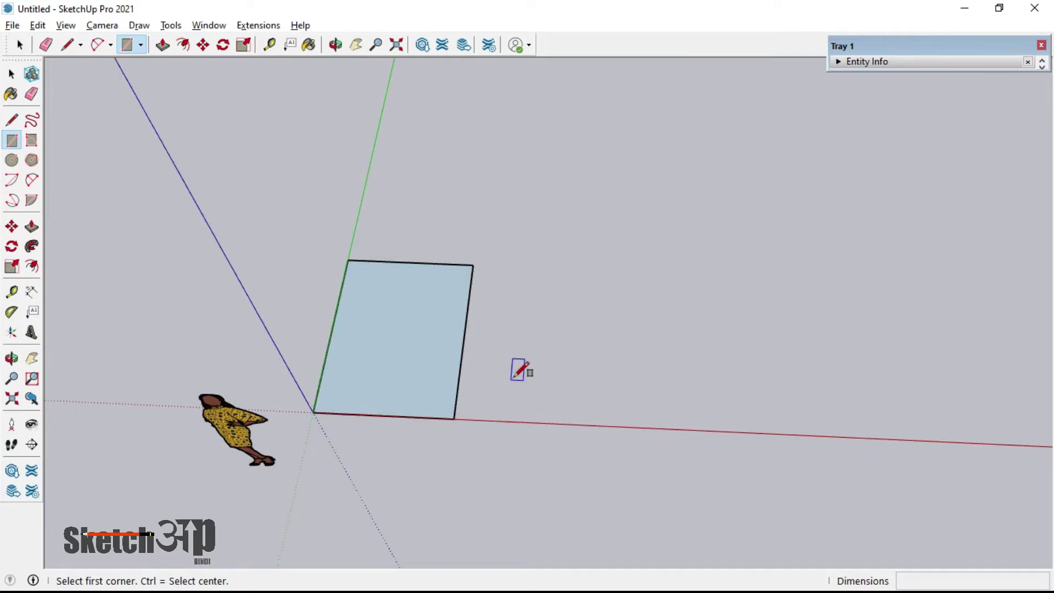
scroll(520, 368, up, 1)
scroll(565, 365, up, 1)
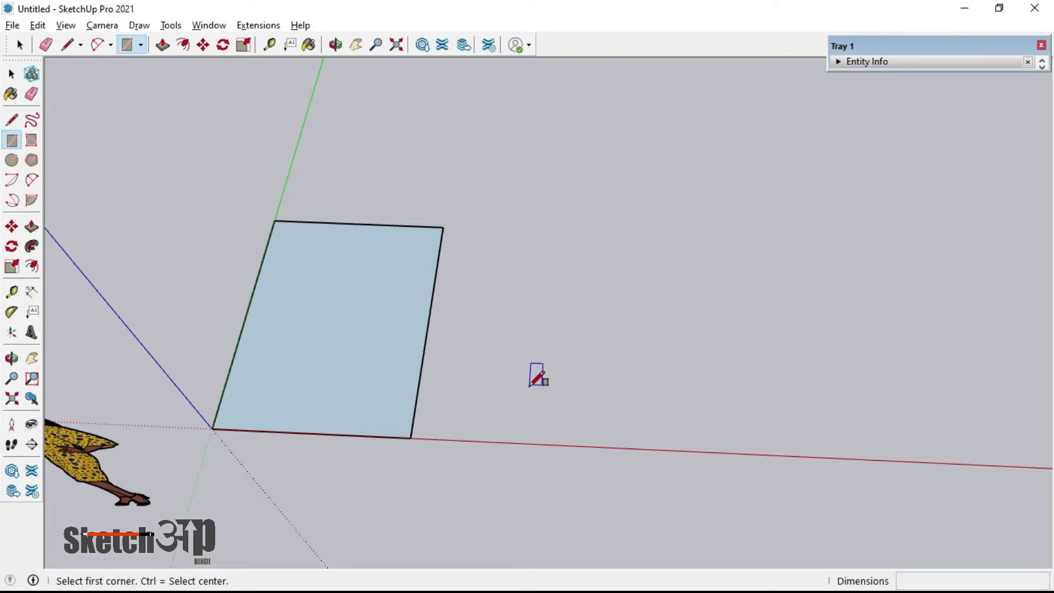
click(526, 396)
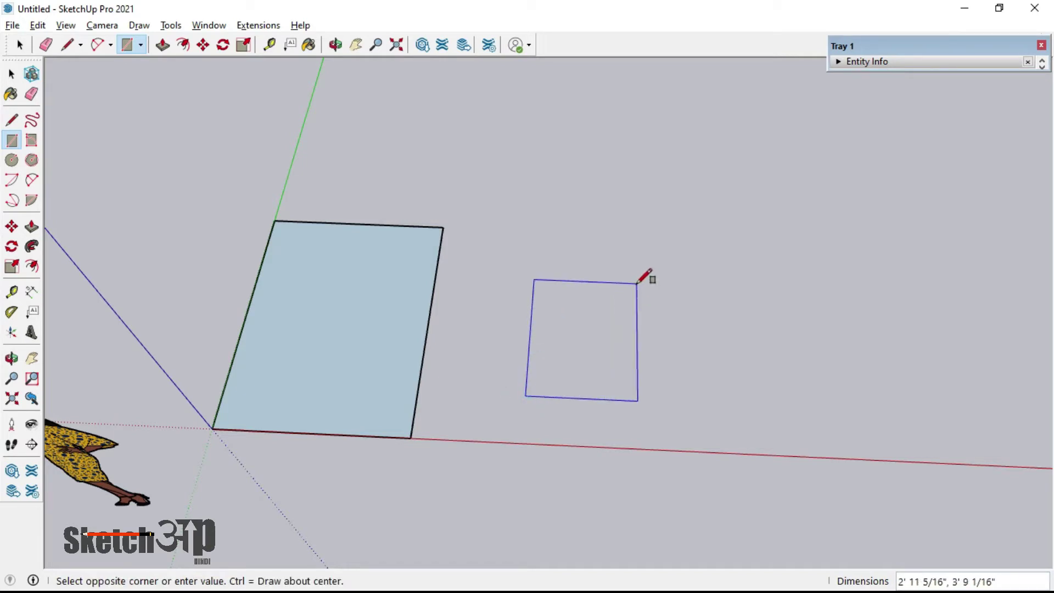
text(12',12)
key(Return)
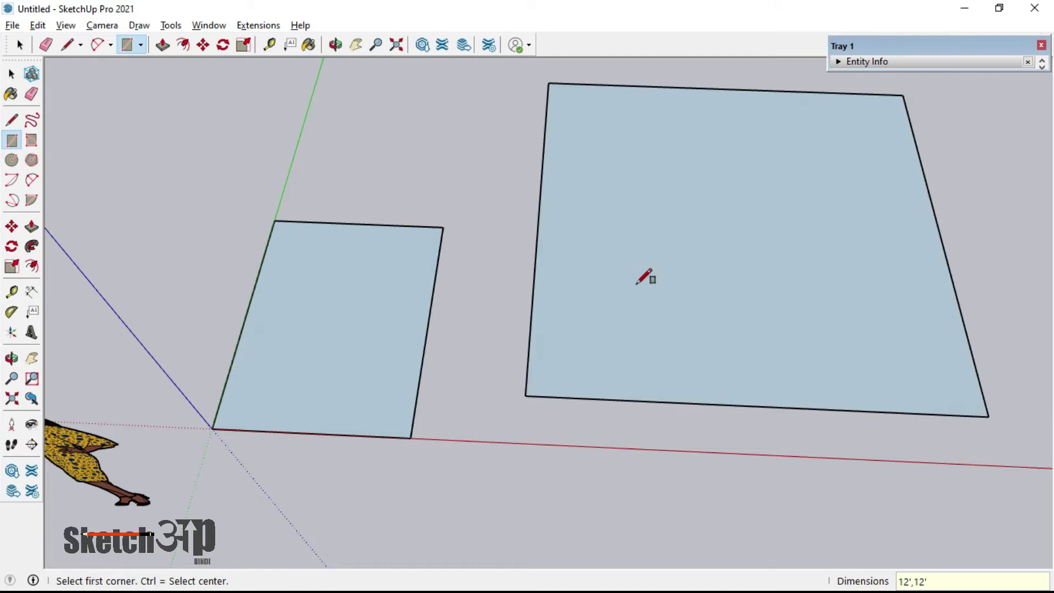
- Add a 12' dimension to the large square's top edge, placed above it
mouse_move(477, 413)
middle_down()
mouse_move(437, 436)
mouse_move(626, 275)
mouse_move(624, 452)
middle_up()
scroll(327, 331, down, 1)
scroll(328, 331, down, 2)
click(30, 291)
click(481, 173)
click(482, 144)
- Add a 12' dimension to the square's left edge
click(412, 233)
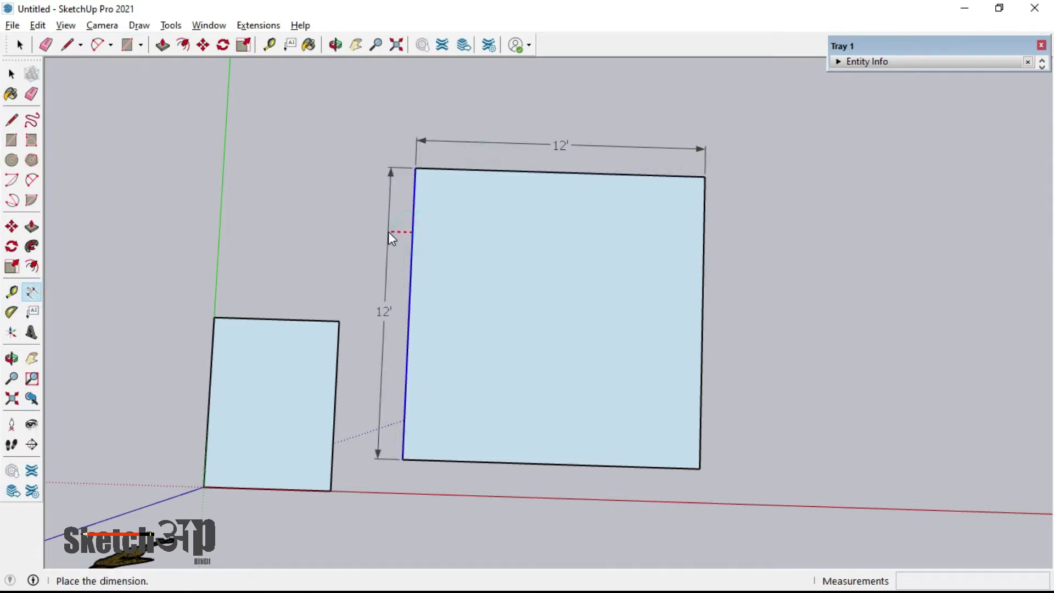
scroll(397, 255, down, 1)
scroll(398, 255, down, 1)
click(10, 77)
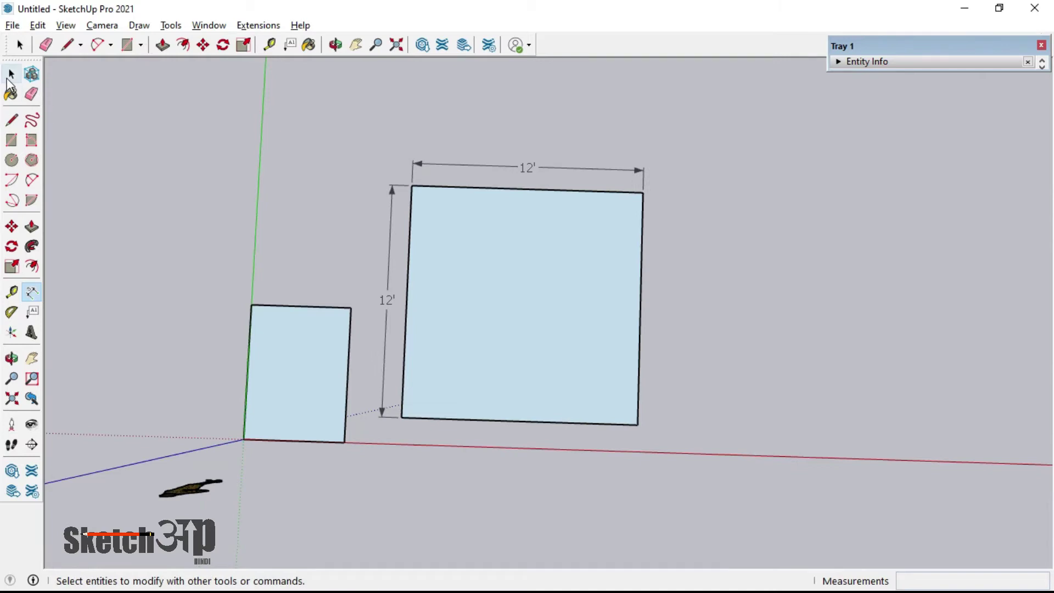
scroll(217, 212, down, 1)
scroll(605, 275, up, 1)
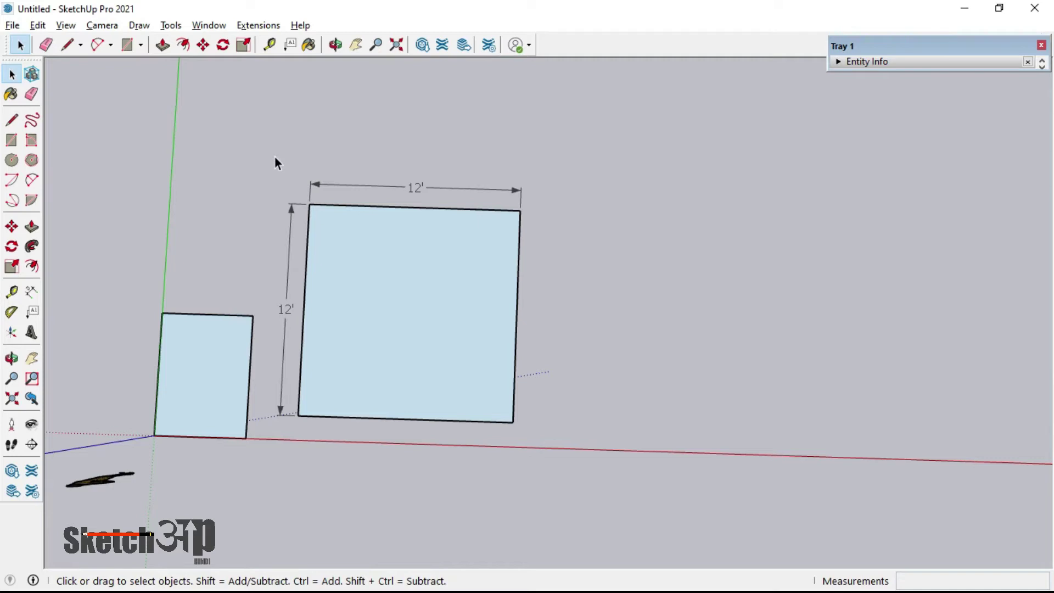
key(r)
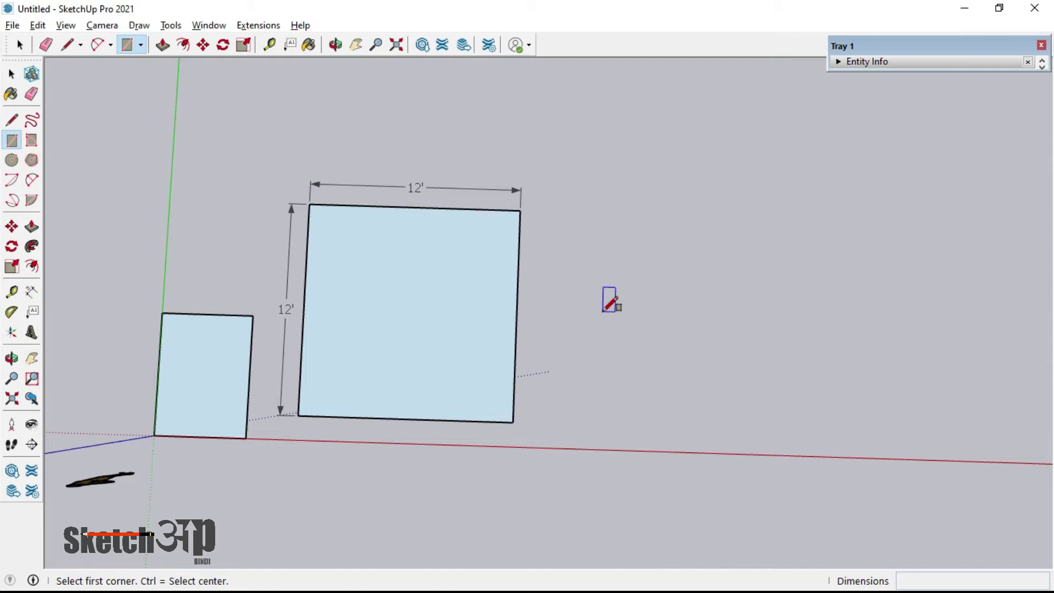
- Draw a rectangle, undo it, and redraw an upright golden-section rectangle instead
click(619, 312)
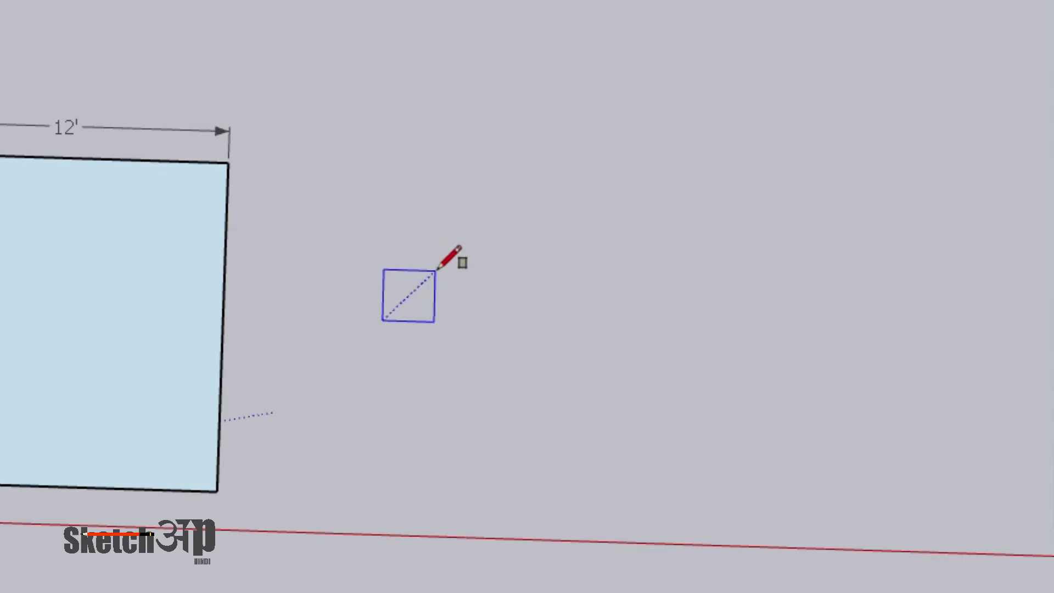
click(470, 262)
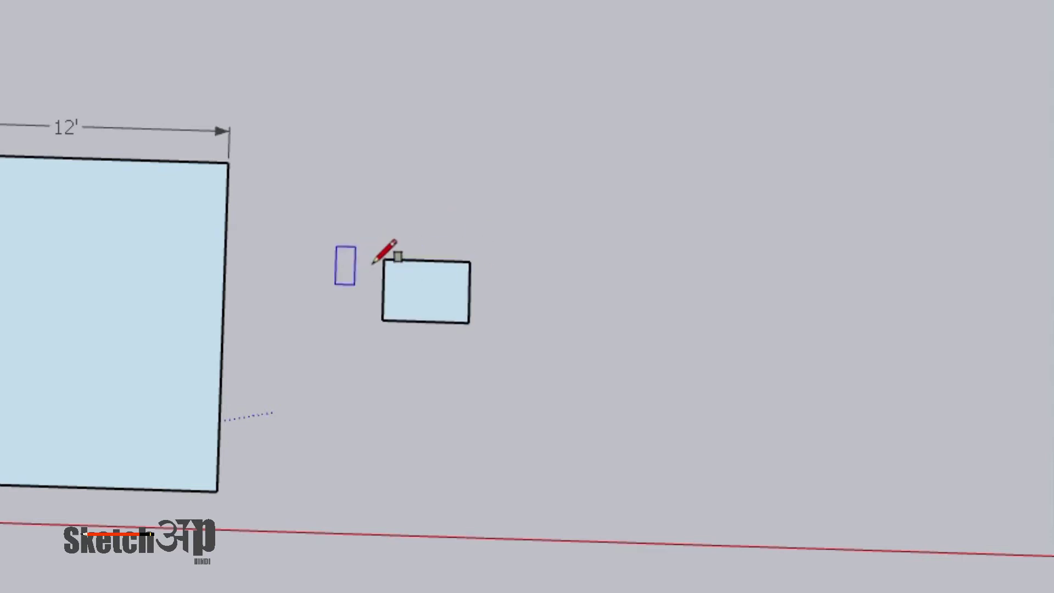
scroll(110, 285, down, 2)
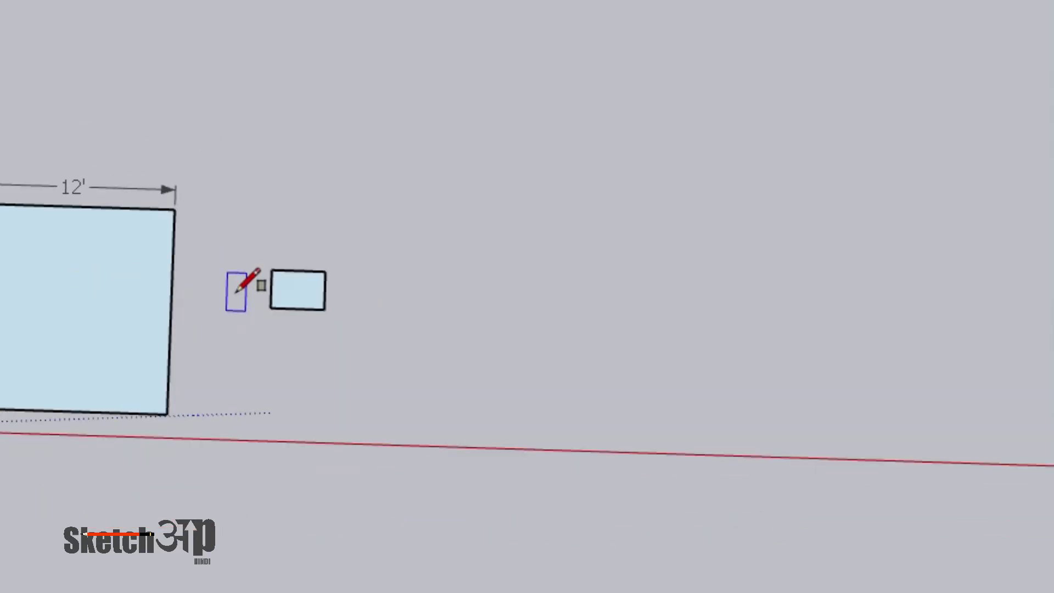
key(ctrl+z)
click(313, 304)
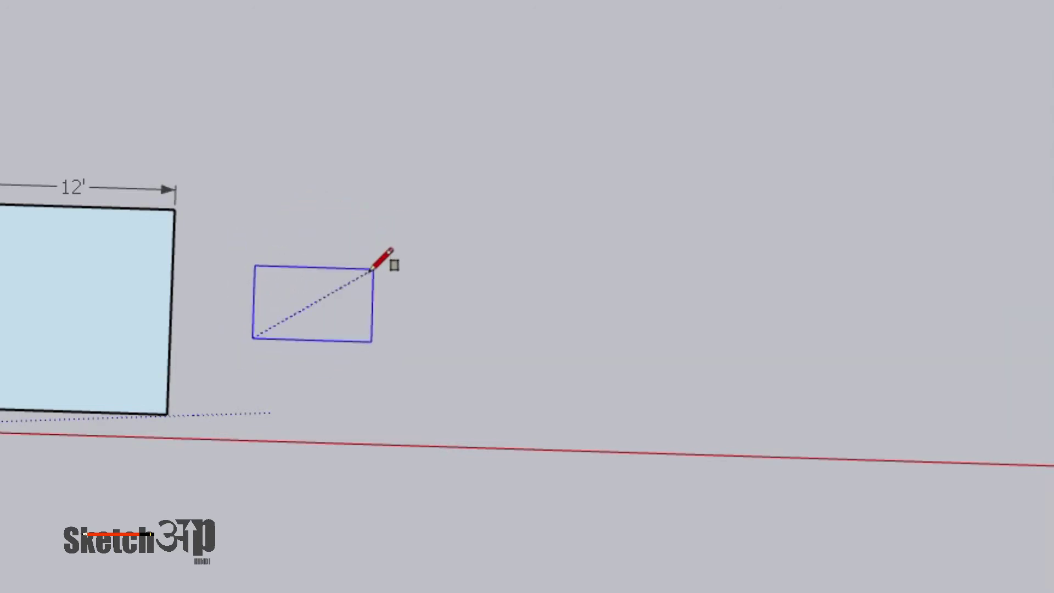
click(343, 256)
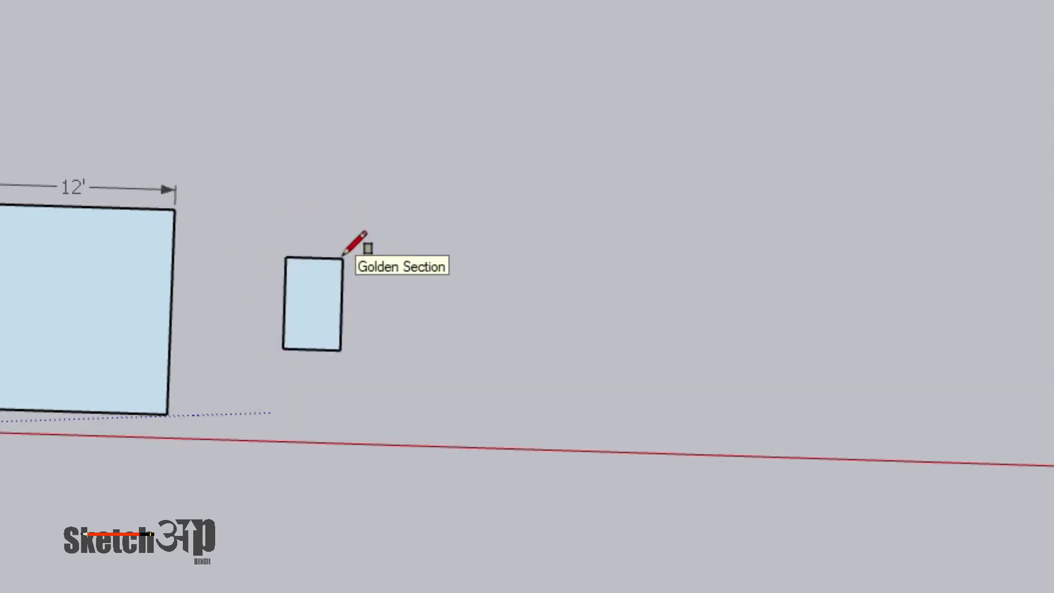
key(space)
- Draw a small exact square to the right of the golden-section rectangle
scroll(60, 338, down, 2)
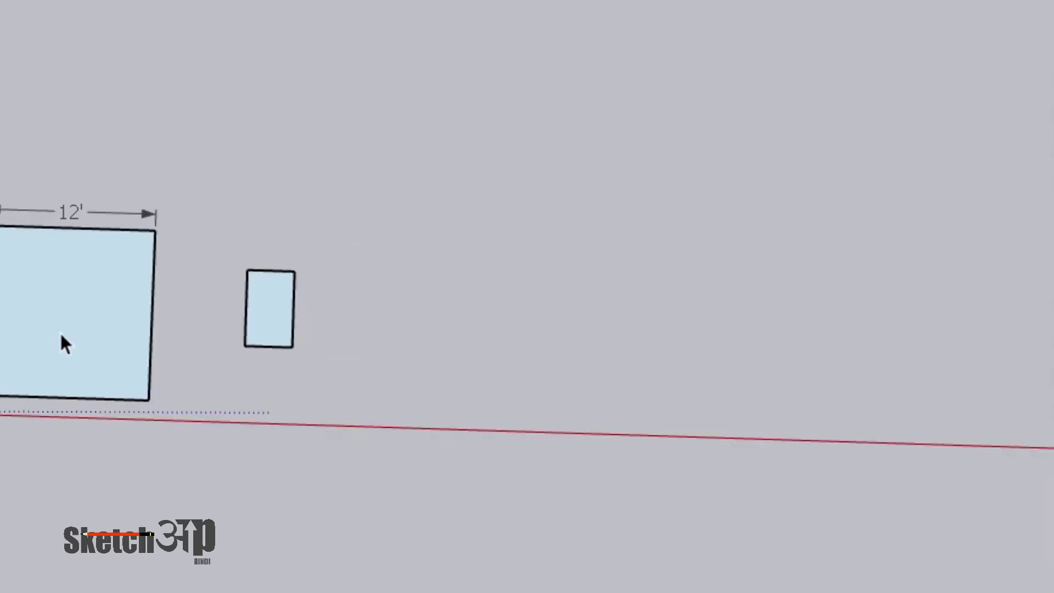
scroll(61, 338, down, 2)
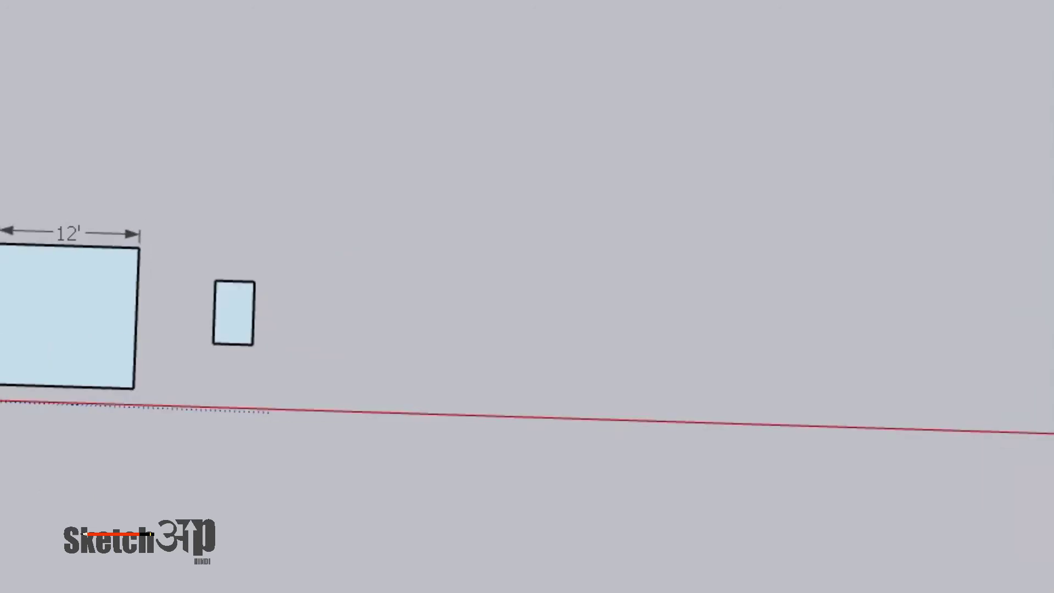
click(331, 306)
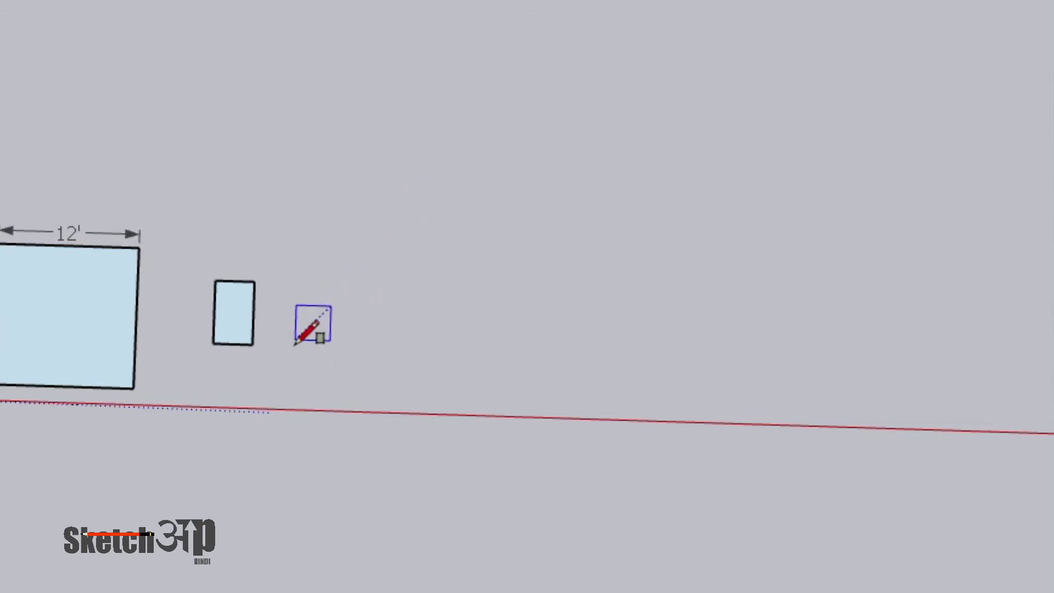
click(411, 230)
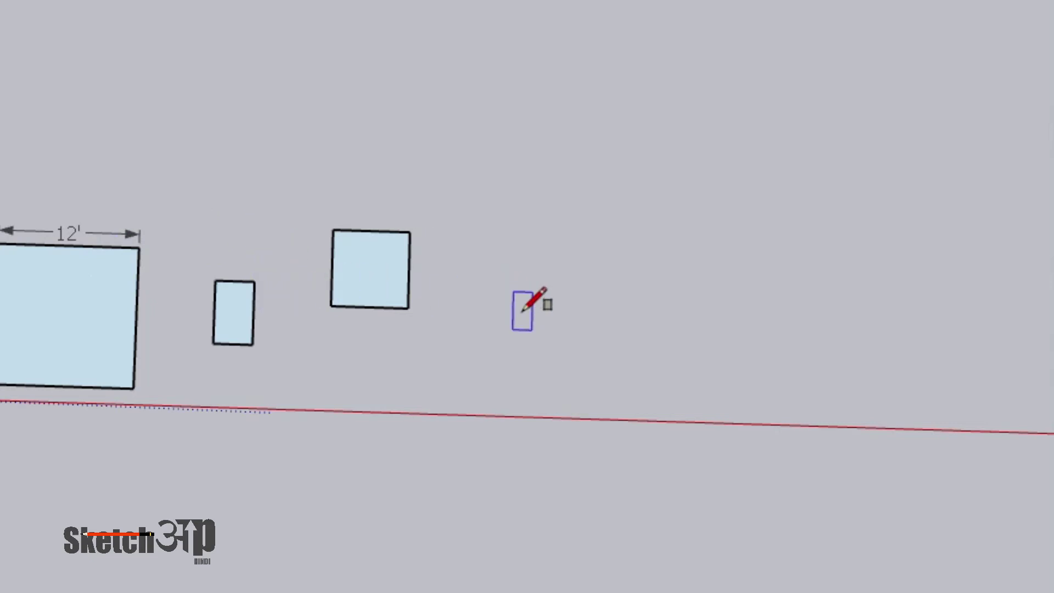
scroll(521, 312, up, 2)
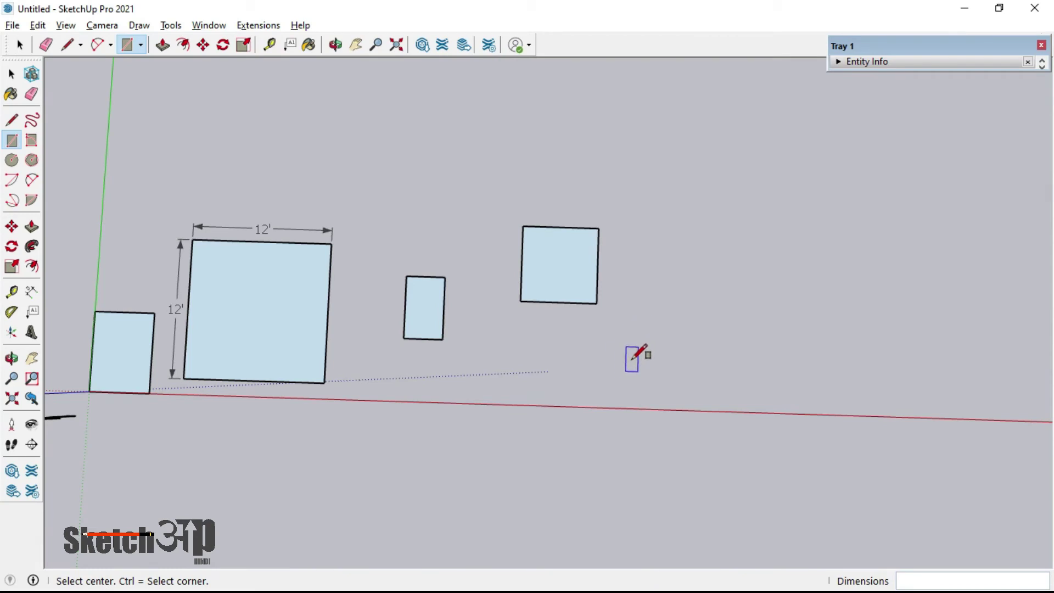
- Draw a 12',12' square outward from a centre point, overlapping the small square
click(632, 358)
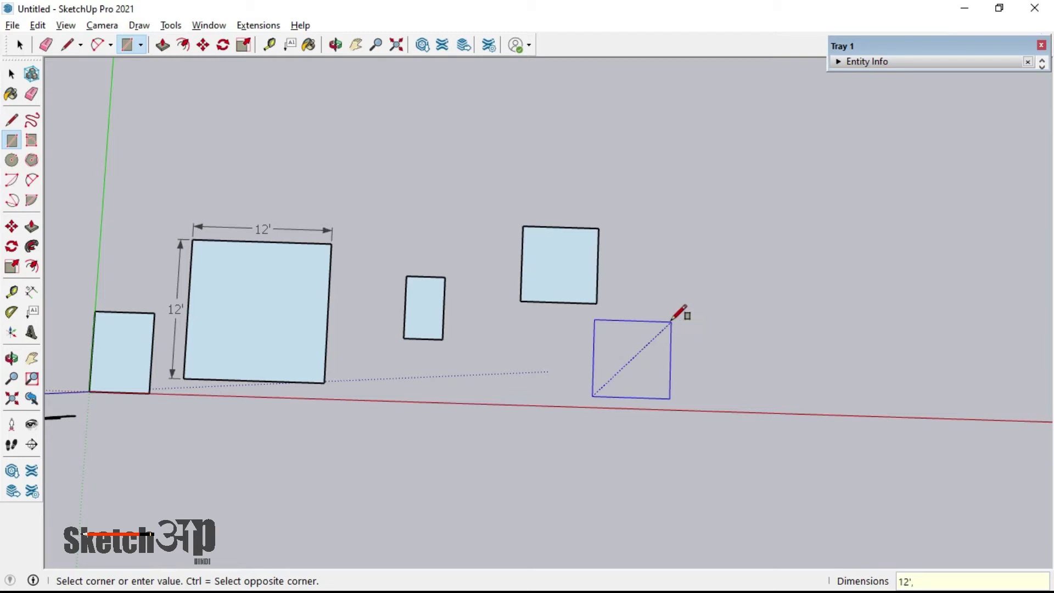
text(12',12')
key(Return)
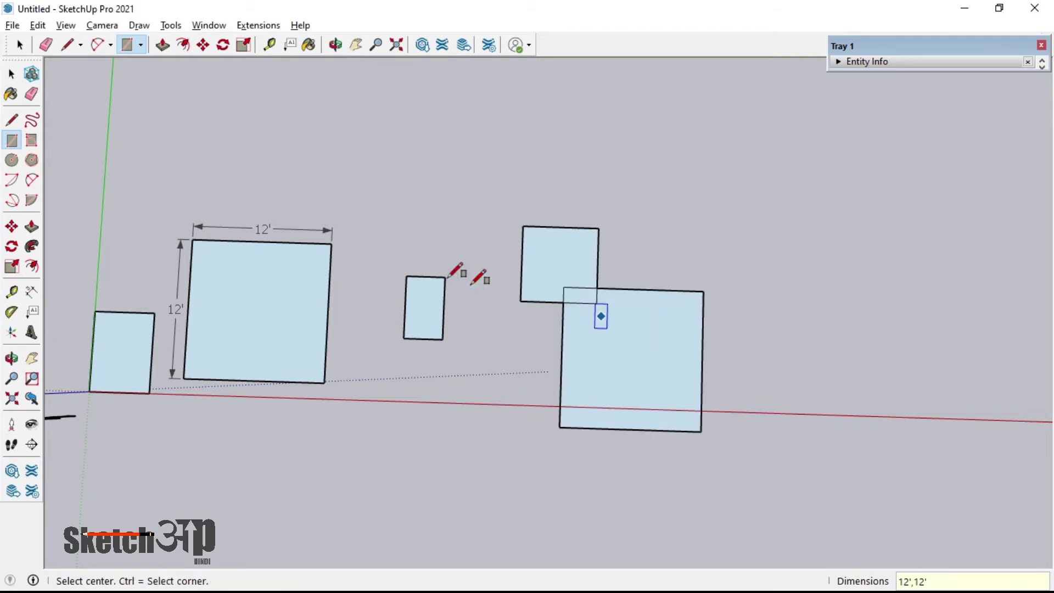
click(31, 292)
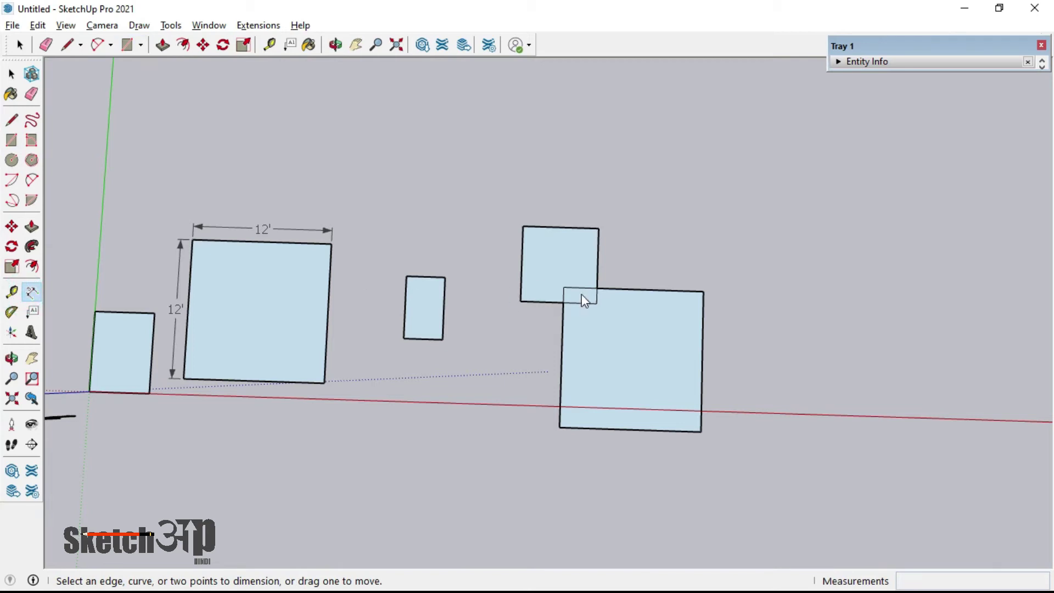
- Dimension the new square's top edge and left side, both 12'
click(564, 286)
click(704, 291)
click(697, 262)
click(559, 427)
click(563, 287)
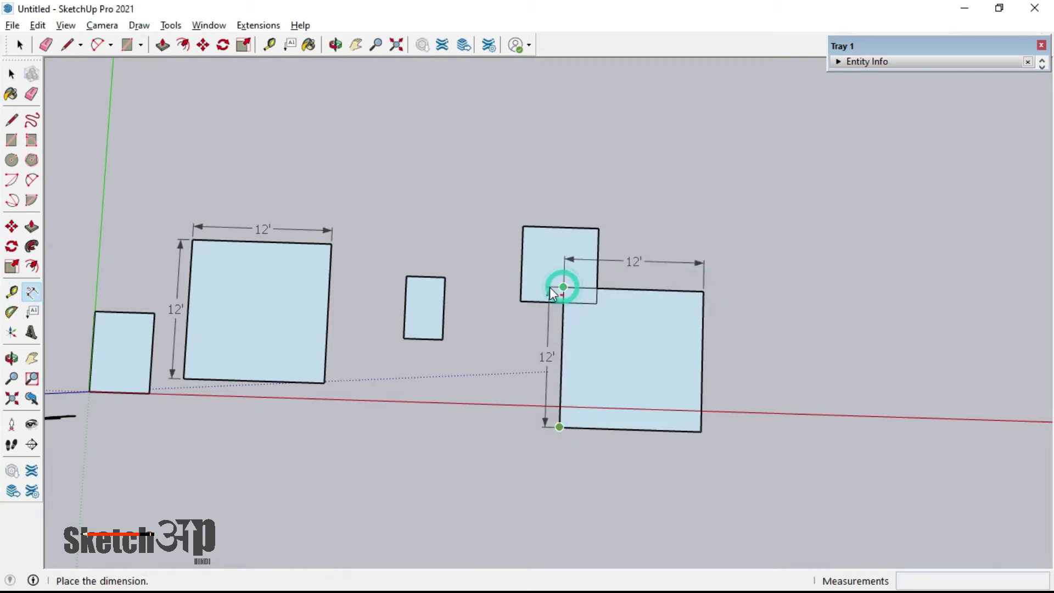
scroll(539, 296, down, 2)
key(space)
- Orbit and zoom to view the dimensioned squares at an angle
middle_drag(332, 195, 416, 189)
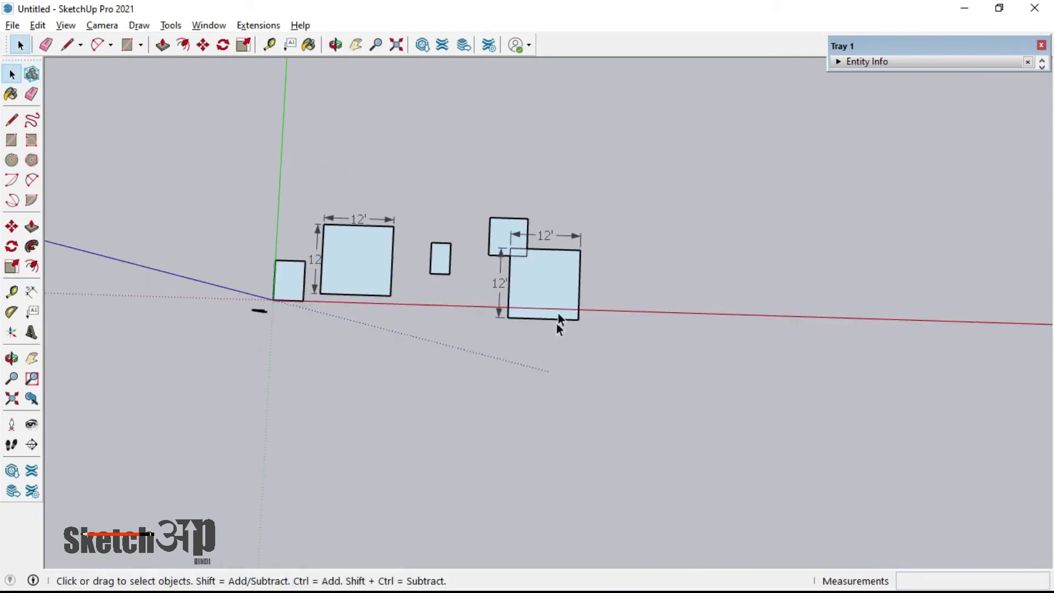
scroll(555, 321, up, 2)
scroll(529, 266, up, 1)
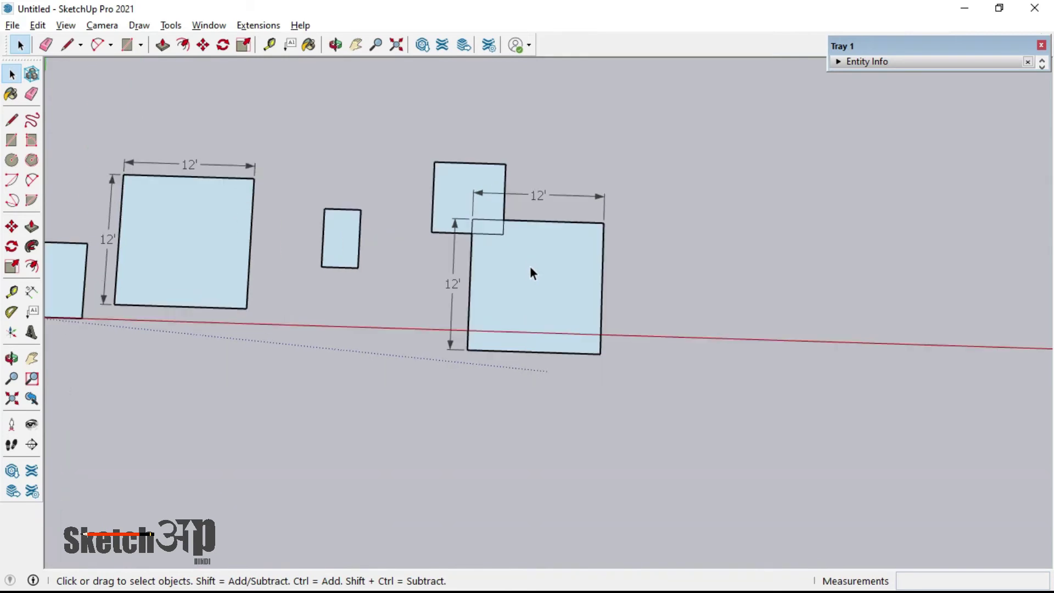
scroll(529, 266, down, 2)
middle_drag(530, 266, 539, 324)
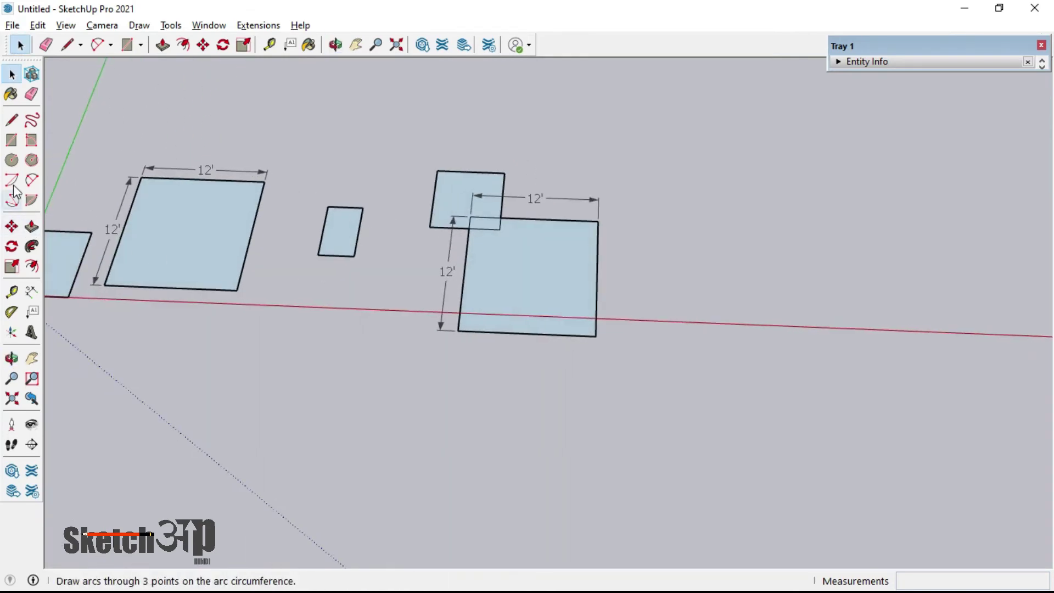
click(11, 139)
middle_drag(517, 385, 510, 254)
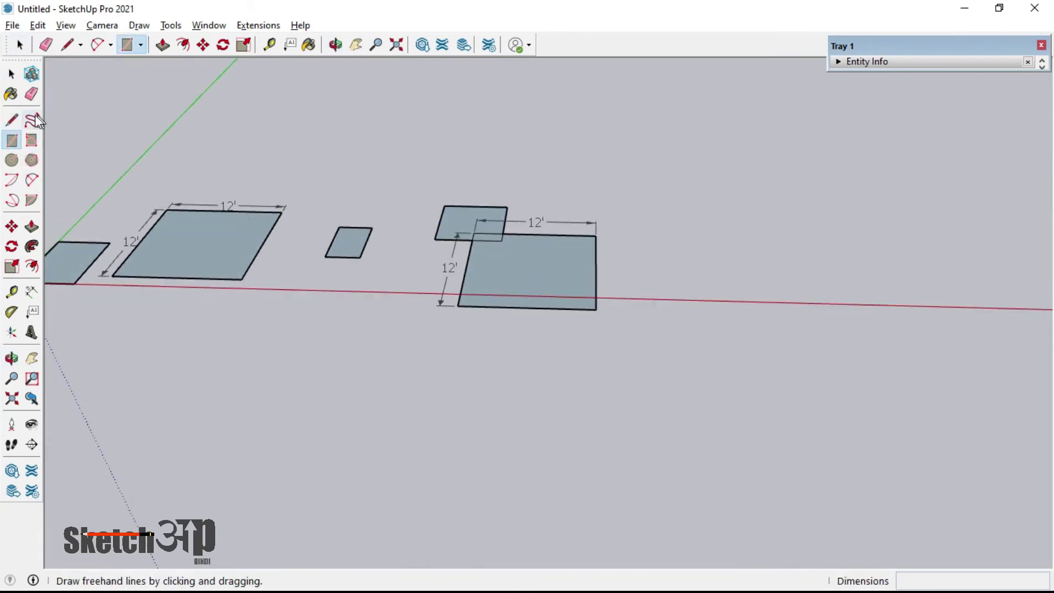
- Draw an upright line from the square's edge midpoint, topped with a short horizontal crossbar
click(11, 120)
click(526, 307)
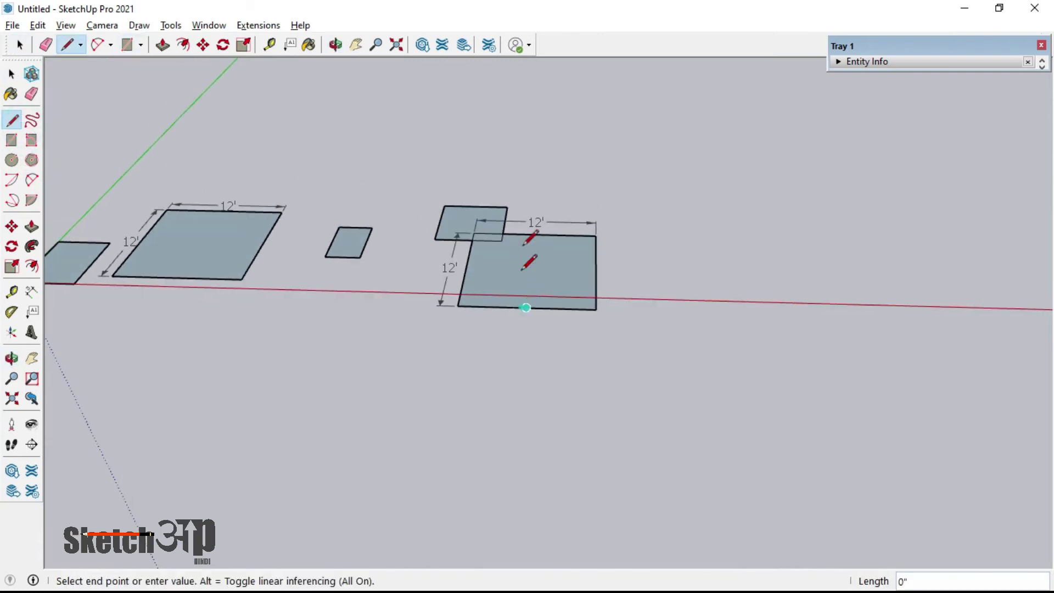
click(526, 145)
middle_drag(526, 145, 523, 144)
scroll(523, 144, up, 1)
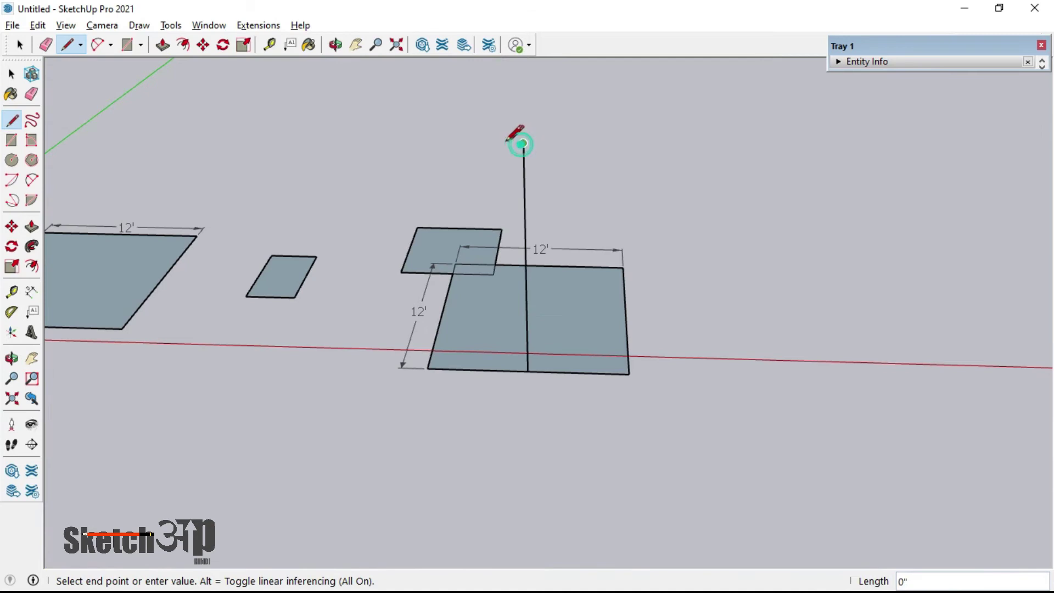
click(489, 144)
click(561, 144)
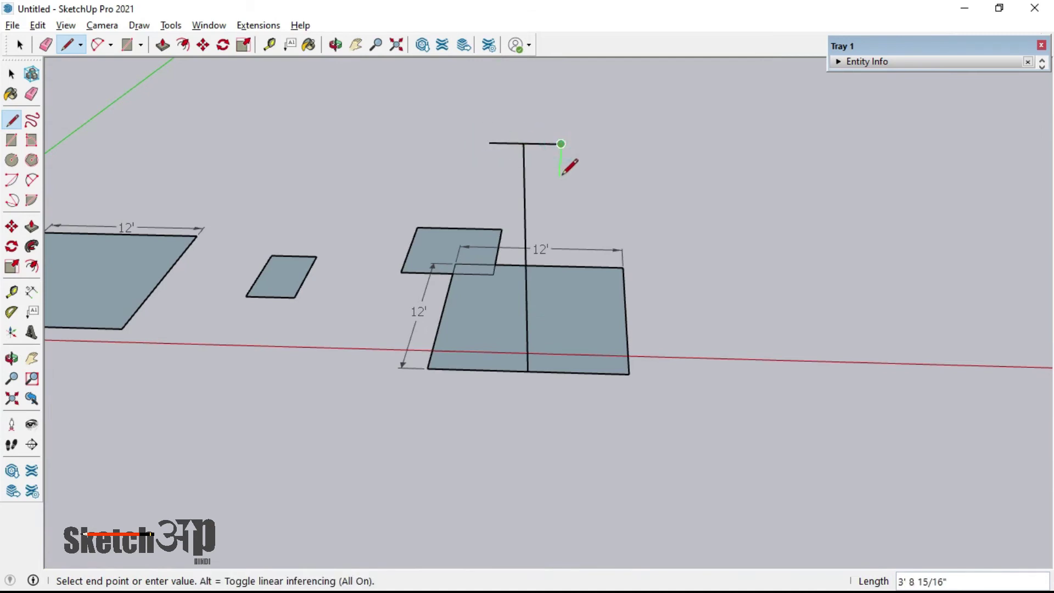
middle_drag(561, 166, 568, 99)
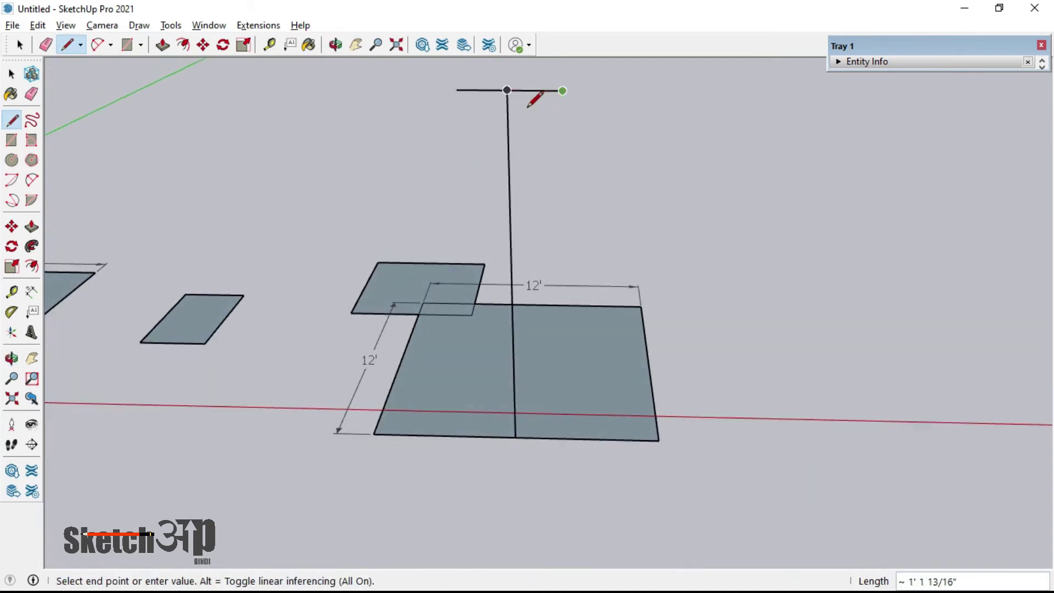
key(Escape)
scroll(508, 89, up, 1)
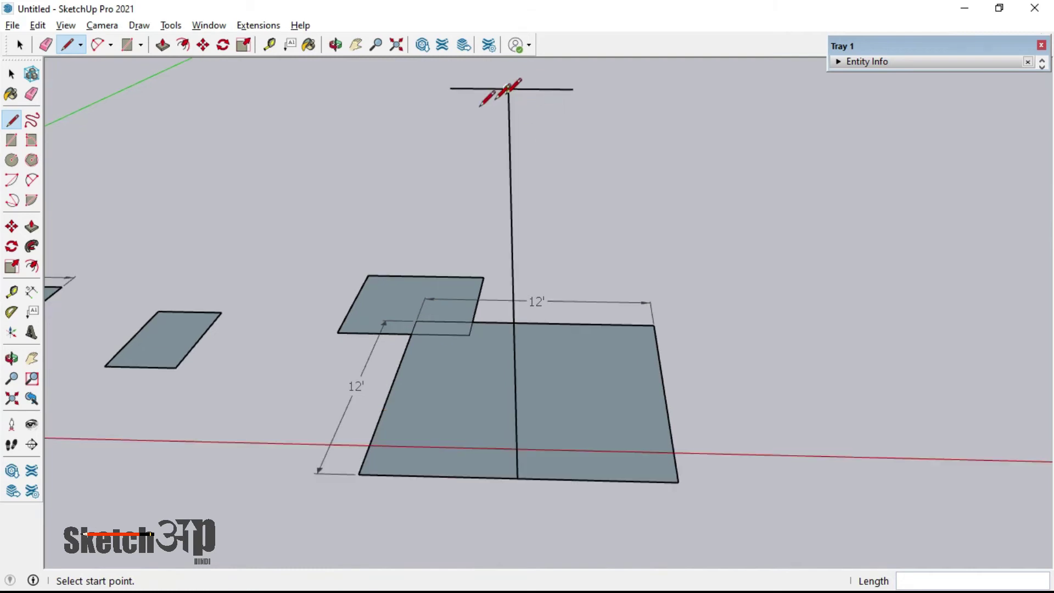
click(11, 140)
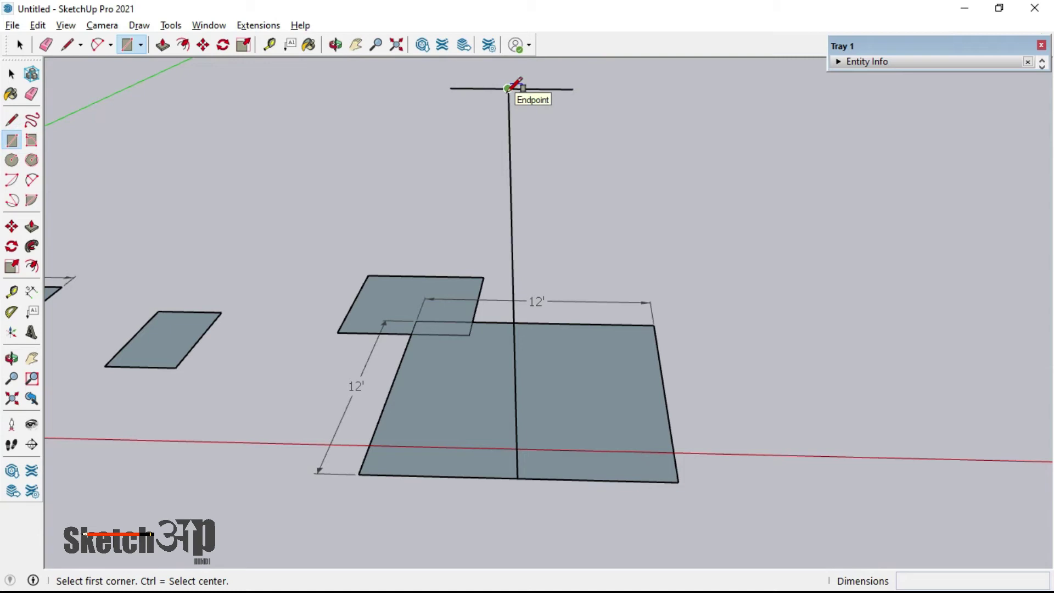
- Draw a 1' × 1' square centred on the top endpoint of the vertical line
key(ctrl)
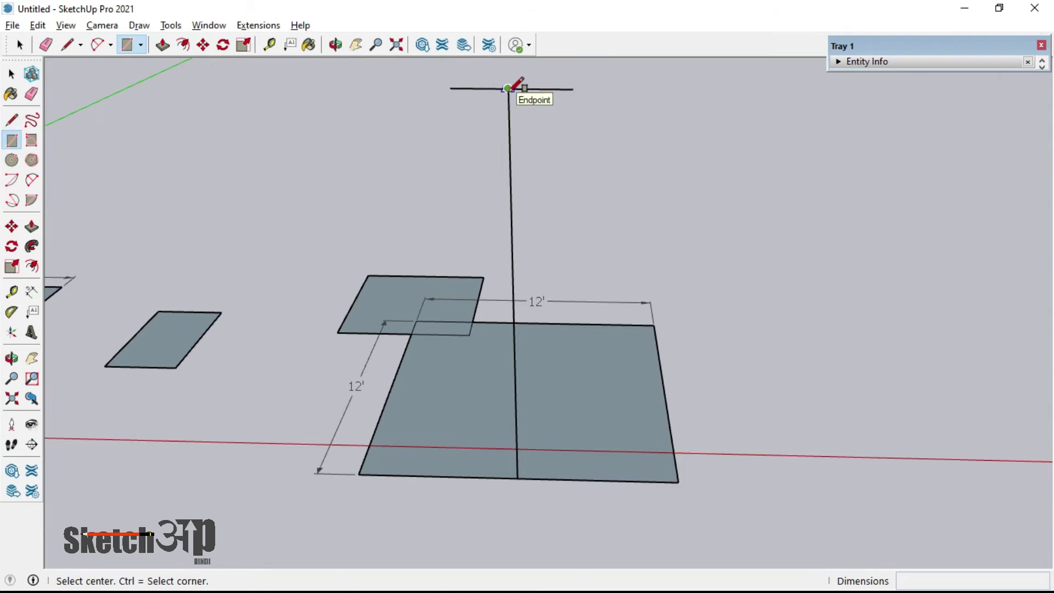
middle_drag(508, 88, 523, 188)
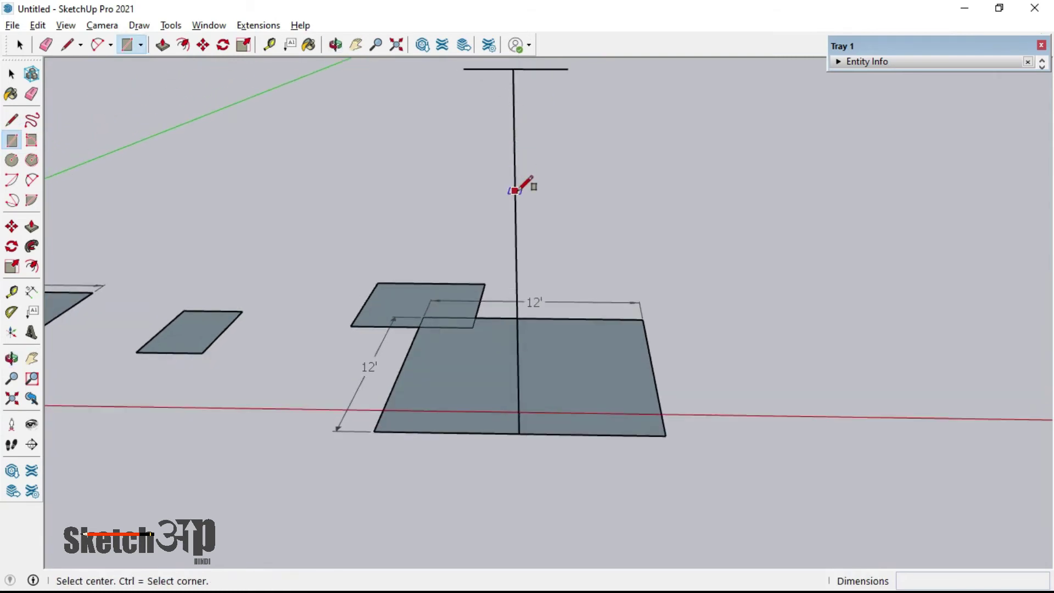
scroll(527, 99, down, 1)
click(514, 103)
mouse_move(526, 102)
middle_down()
mouse_move(529, 242)
mouse_move(548, 275)
mouse_move(536, 289)
middle_up()
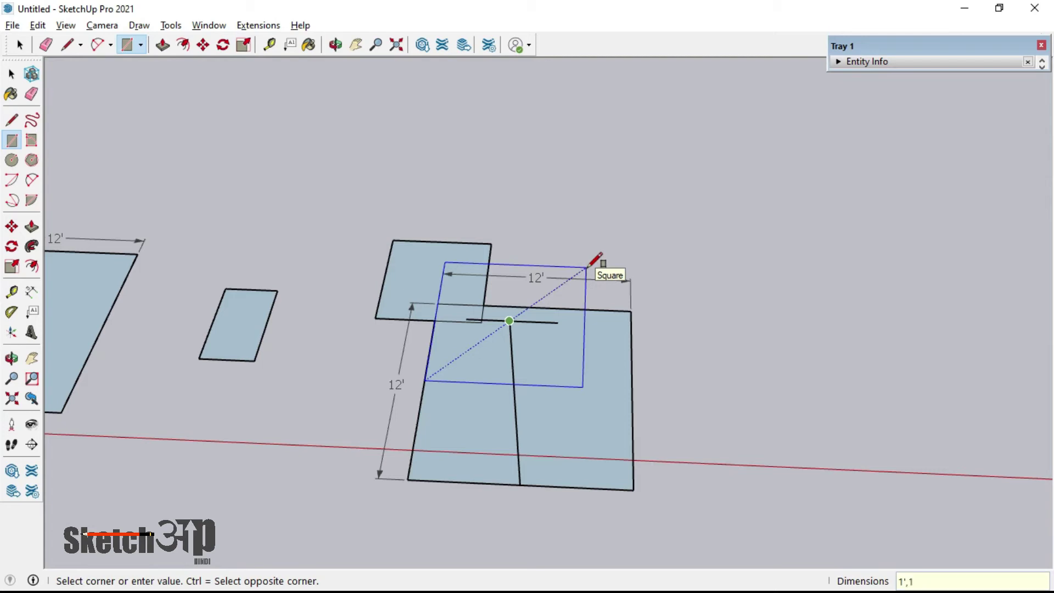
key(Escape)
mouse_move(595, 266)
middle_down()
mouse_move(557, 499)
mouse_move(535, 393)
mouse_move(334, 228)
middle_up()
scroll(526, 399, up, 3)
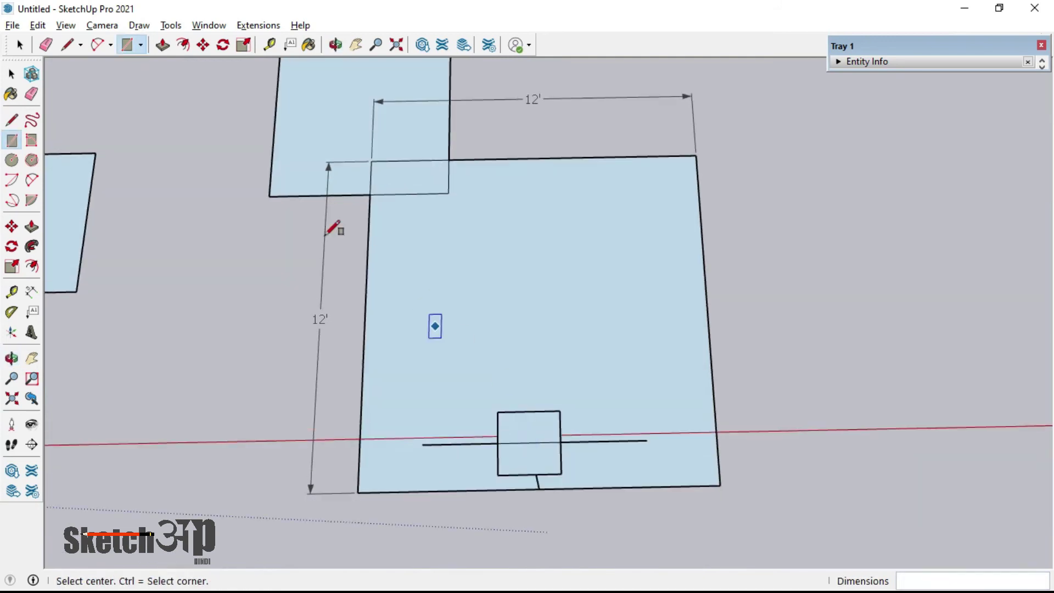
click(30, 295)
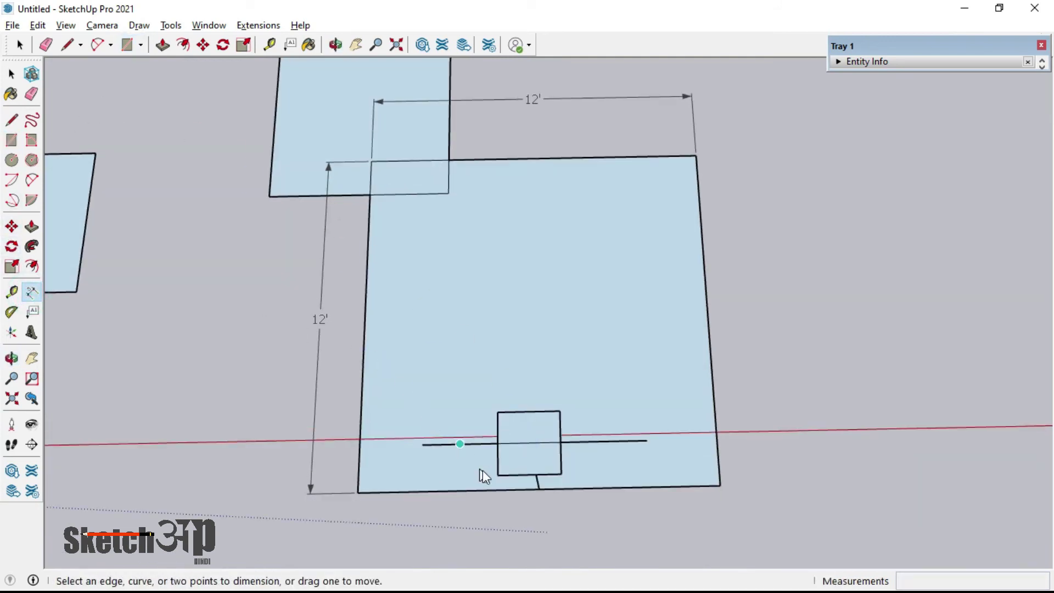
- Add 1' dimensions along the side and top of the small square
click(497, 475)
click(497, 411)
click(446, 423)
click(497, 413)
click(559, 412)
click(556, 368)
mouse_move(555, 368)
middle_down()
mouse_move(389, 252)
mouse_move(295, 151)
mouse_move(292, 215)
mouse_move(247, 209)
middle_up()
- Erase both 1' dimensions and the small square's edges, then return to Select
click(31, 94)
mouse_move(407, 341)
mouse_down()
mouse_move(465, 282)
mouse_move(400, 377)
mouse_move(455, 379)
mouse_move(483, 393)
mouse_up()
scroll(461, 357, down, 3)
mouse_move(484, 394)
middle_down()
mouse_move(506, 366)
mouse_move(644, 432)
mouse_move(468, 313)
mouse_move(511, 405)
middle_up()
click(12, 74)
scroll(310, 275, down, 2)
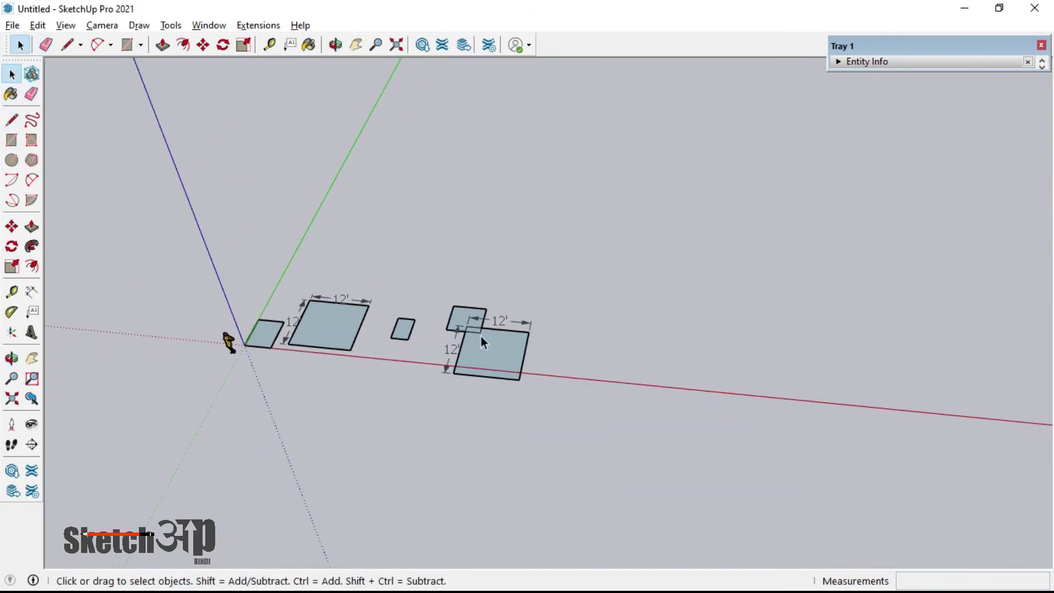
scroll(529, 338, up, 2)
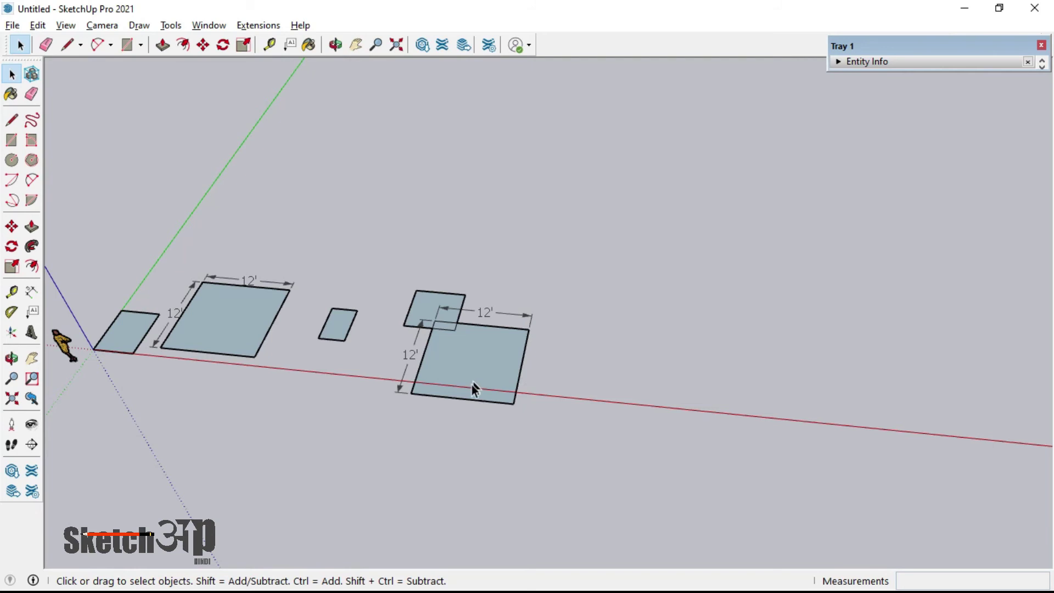
middle_drag(476, 384, 473, 358)
- Draw a flat rectangle on the ground to the right of the 12'×12' squares
click(12, 141)
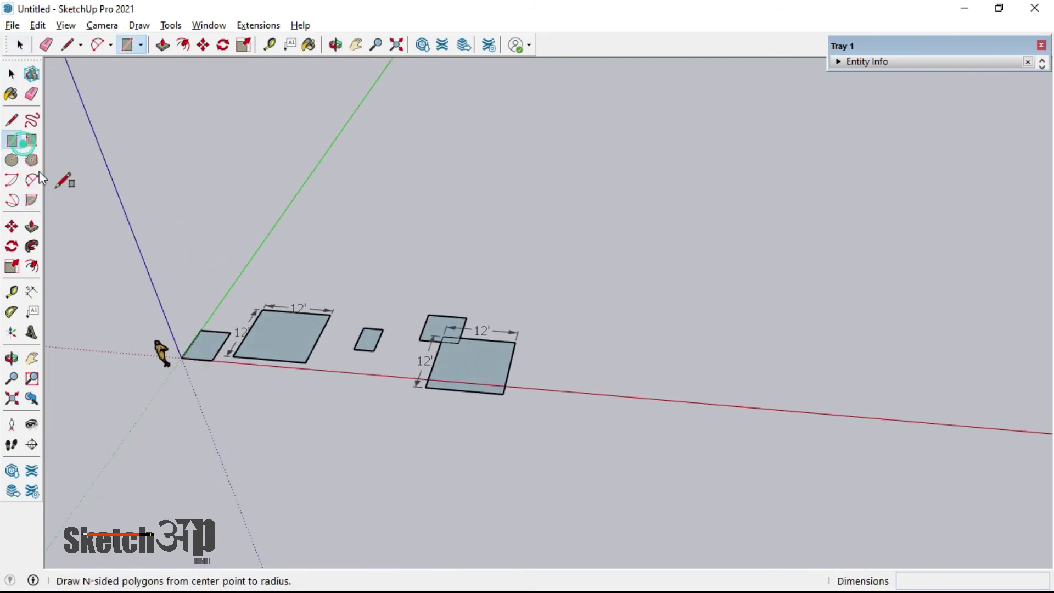
scroll(603, 357, up, 2)
click(597, 362)
scroll(684, 360, up, 1)
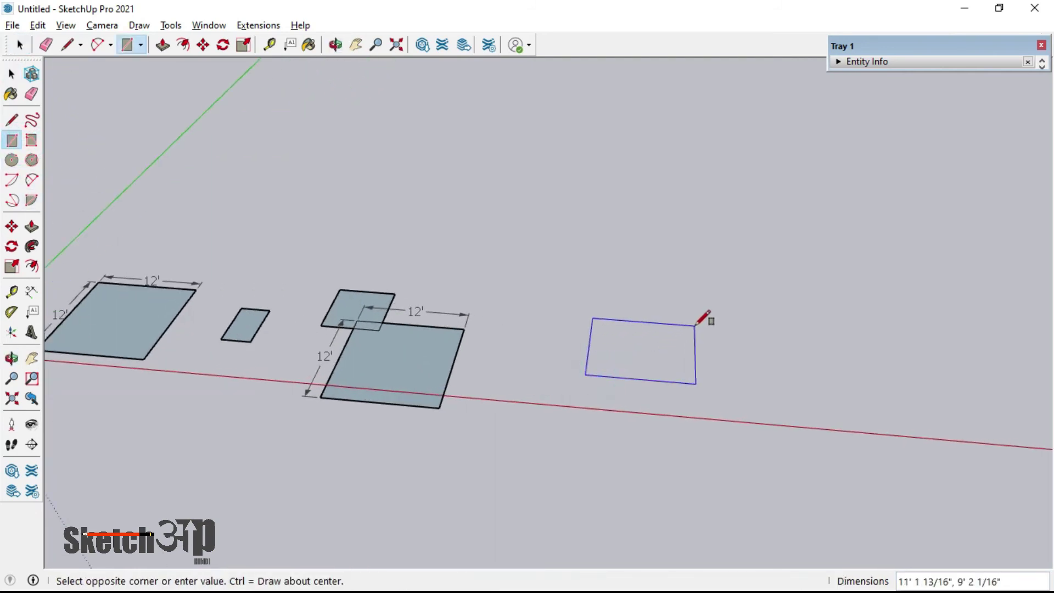
click(703, 300)
mouse_move(702, 378)
middle_down()
mouse_move(487, 236)
mouse_move(513, 330)
mouse_move(570, 303)
mouse_move(584, 273)
middle_up()
scroll(527, 368, up, 2)
click(526, 371)
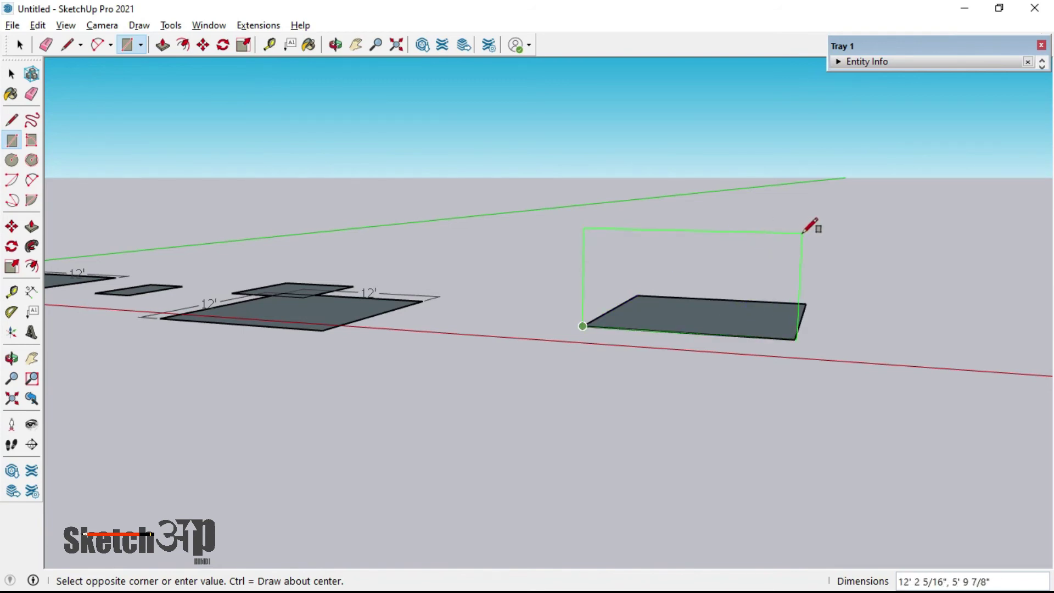
- Finish the back wall, then draw the side wall up to the back wall's top corner
click(804, 233)
mouse_move(805, 228)
middle_down()
mouse_move(502, 348)
mouse_move(471, 471)
middle_up()
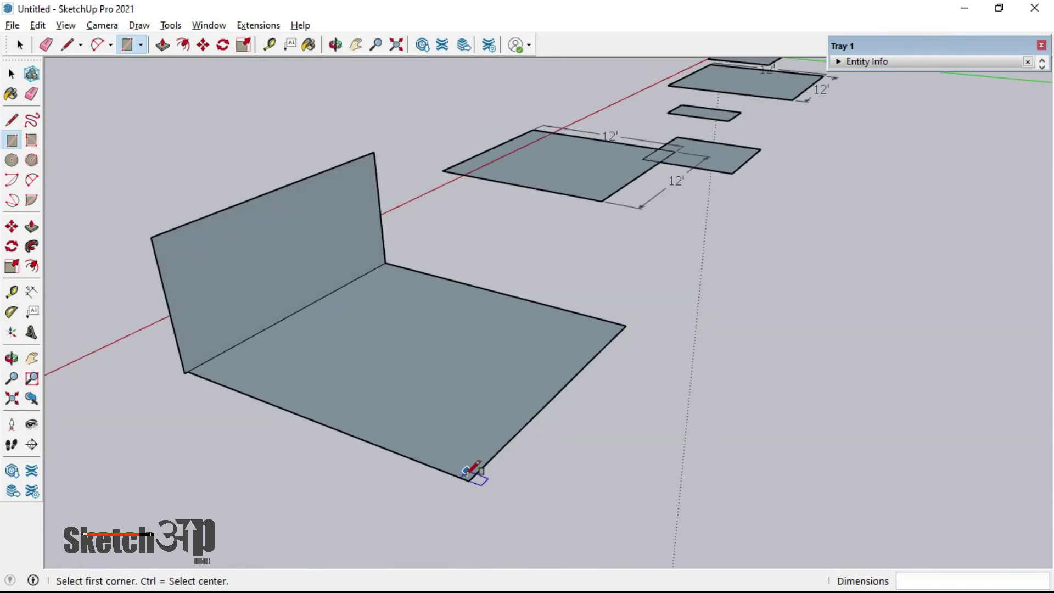
click(467, 473)
key(Escape)
click(468, 480)
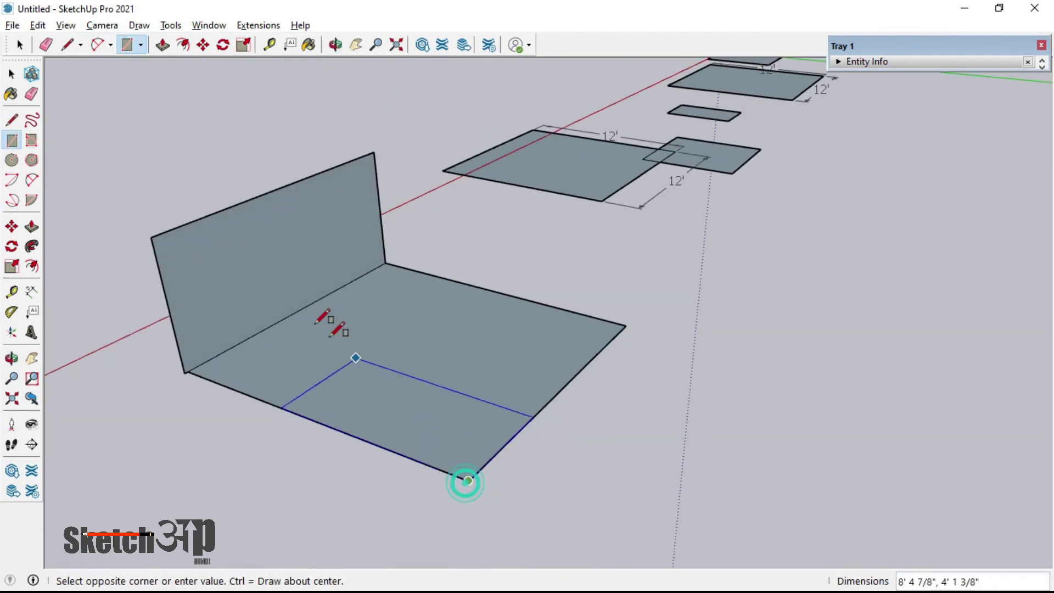
click(151, 238)
mouse_move(154, 236)
middle_down()
mouse_move(106, 463)
mouse_move(405, 275)
middle_up()
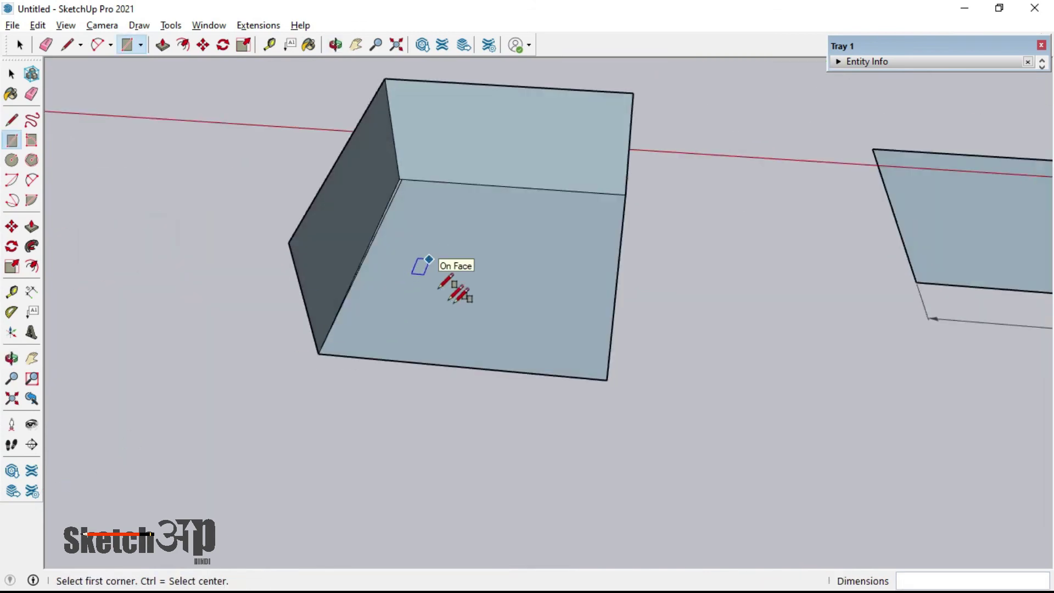
- Draw the front wall and the top face to close the box
click(289, 240)
click(607, 378)
mouse_move(606, 378)
middle_down()
mouse_move(442, 345)
mouse_move(456, 341)
middle_up()
click(636, 178)
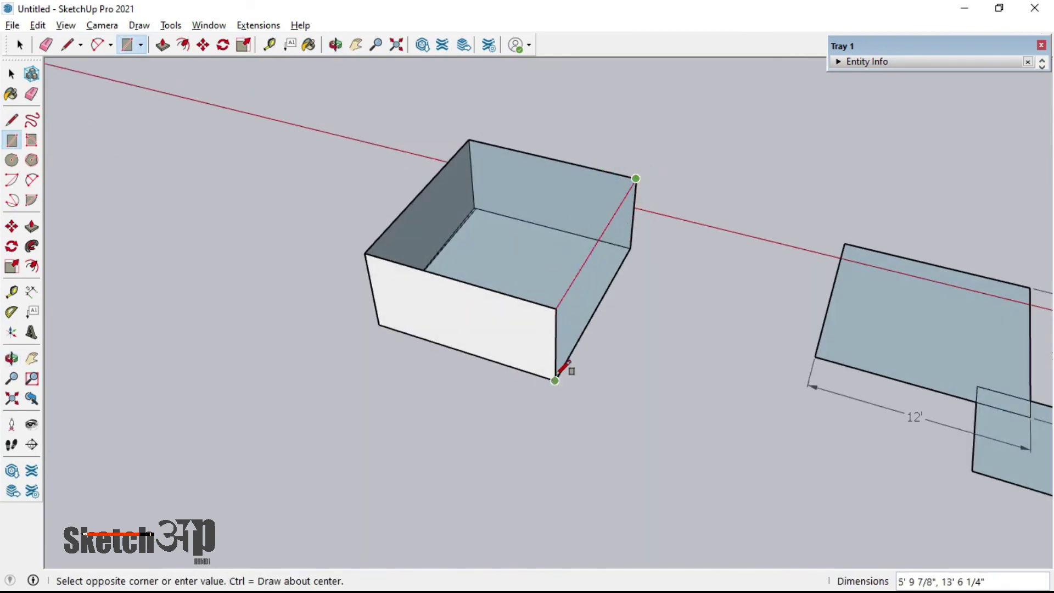
click(556, 380)
mouse_move(556, 380)
middle_down()
mouse_move(210, 188)
mouse_move(631, 51)
mouse_move(816, 319)
mouse_move(464, 401)
mouse_move(146, 141)
mouse_move(471, 228)
mouse_move(603, 325)
mouse_move(423, 447)
mouse_move(607, 353)
mouse_move(531, 396)
mouse_move(561, 430)
mouse_move(581, 431)
mouse_move(602, 396)
middle_up()
key(space)
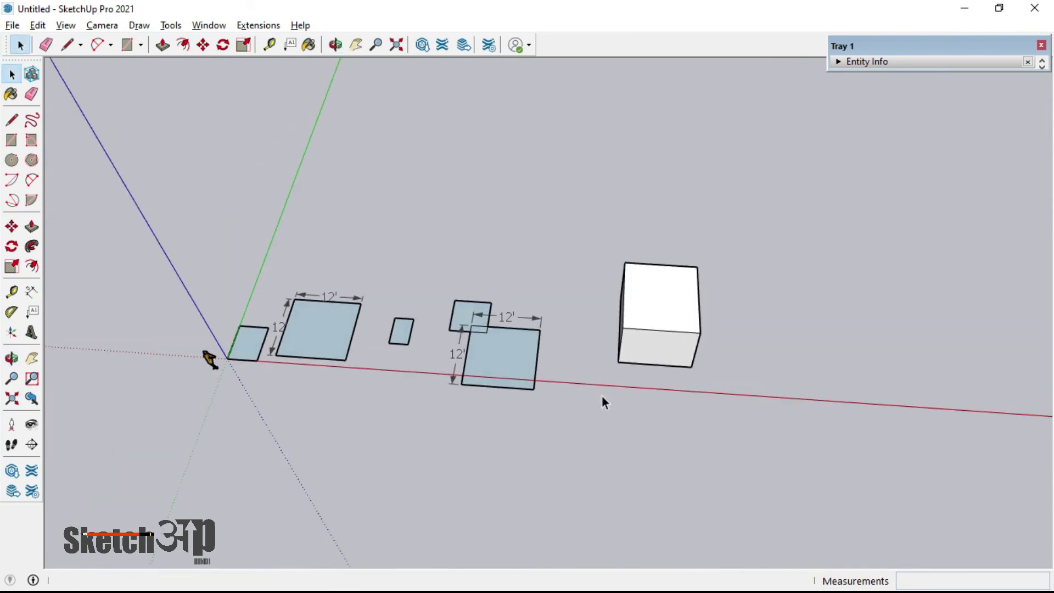